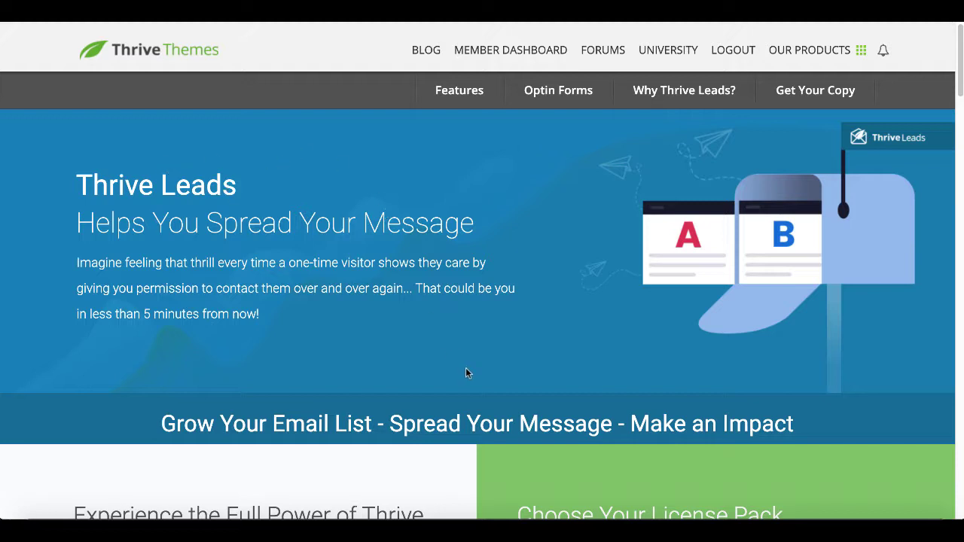
Review the Thrive Leads sales page, examining its features, license pack prices and the Thrive membership offer.
scroll(466, 373, "down", 2)
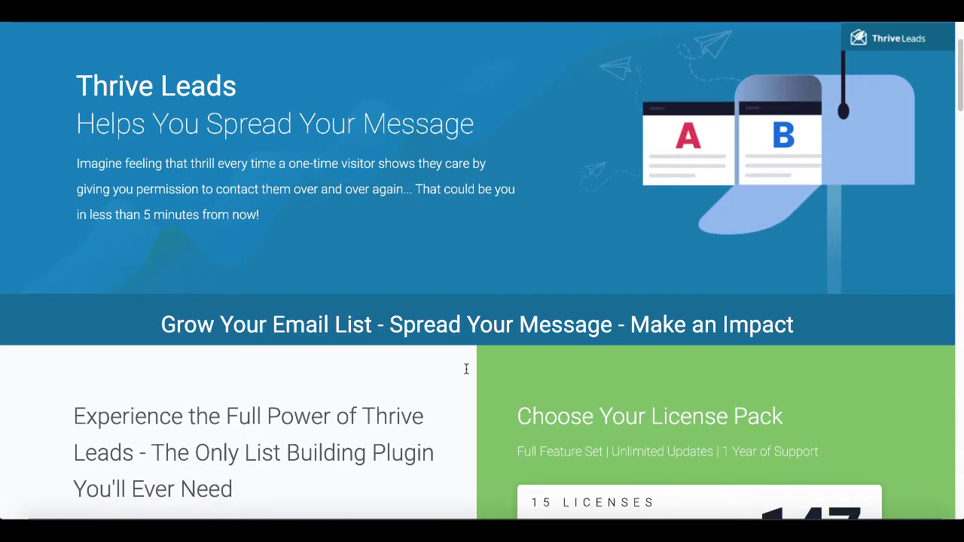
scroll(466, 370, "down", 2)
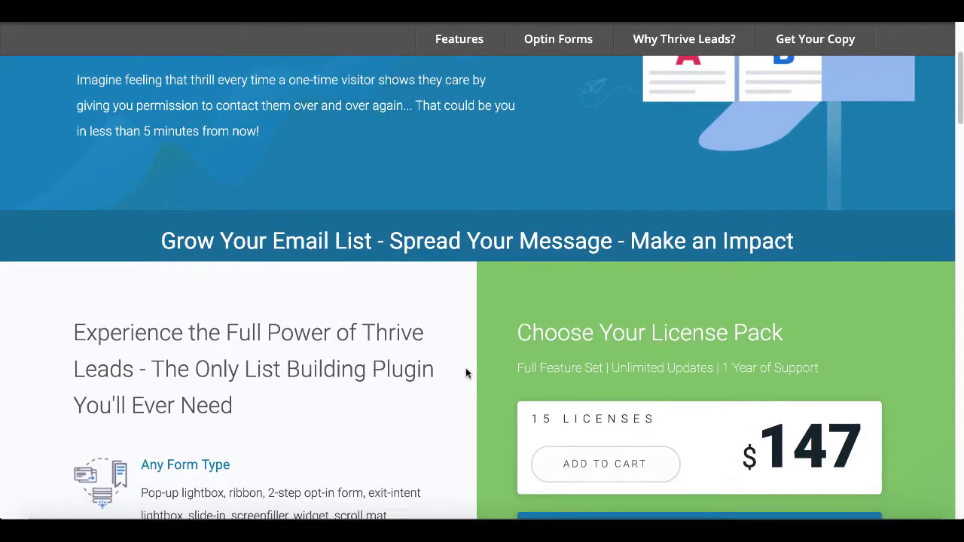
scroll(465, 373, "down", 3)
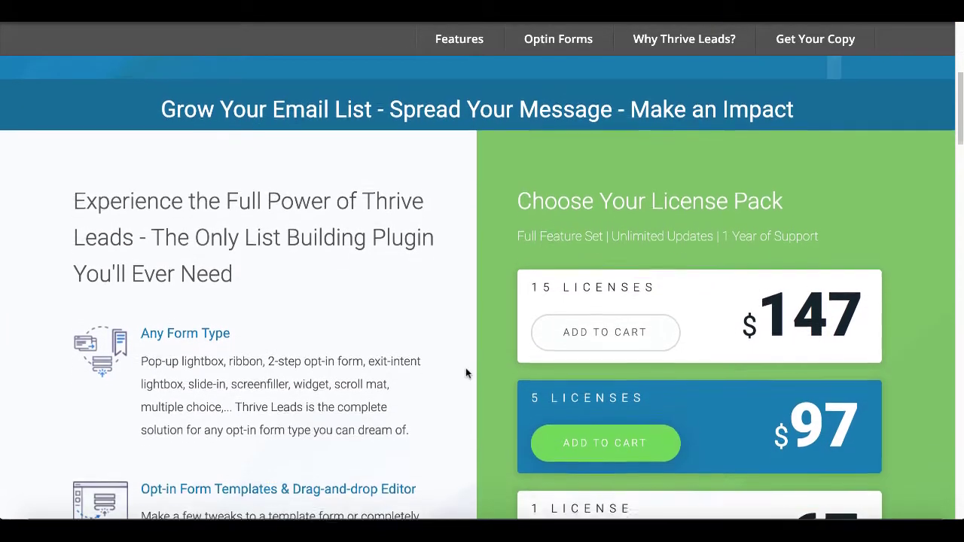
scroll(466, 373, "down", 3)
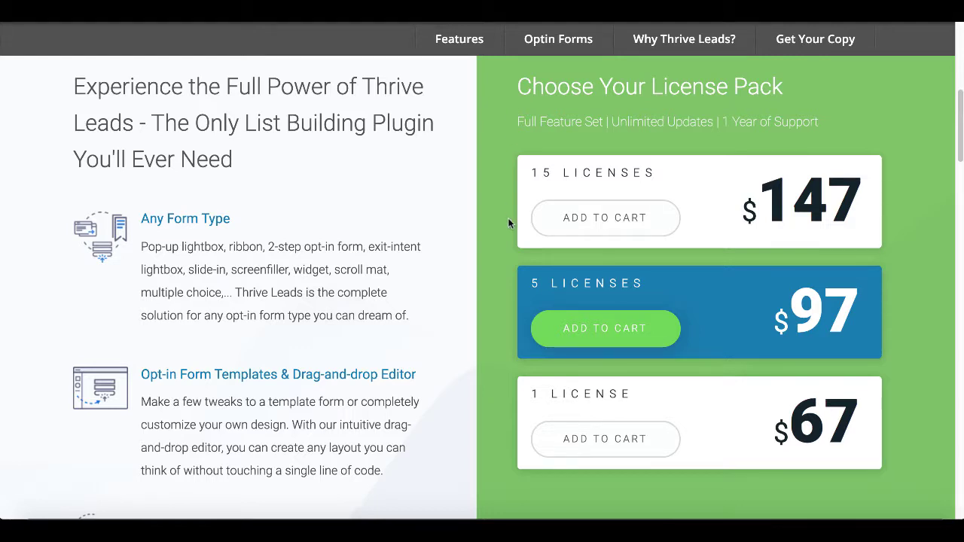
scroll(508, 218, "down", 1)
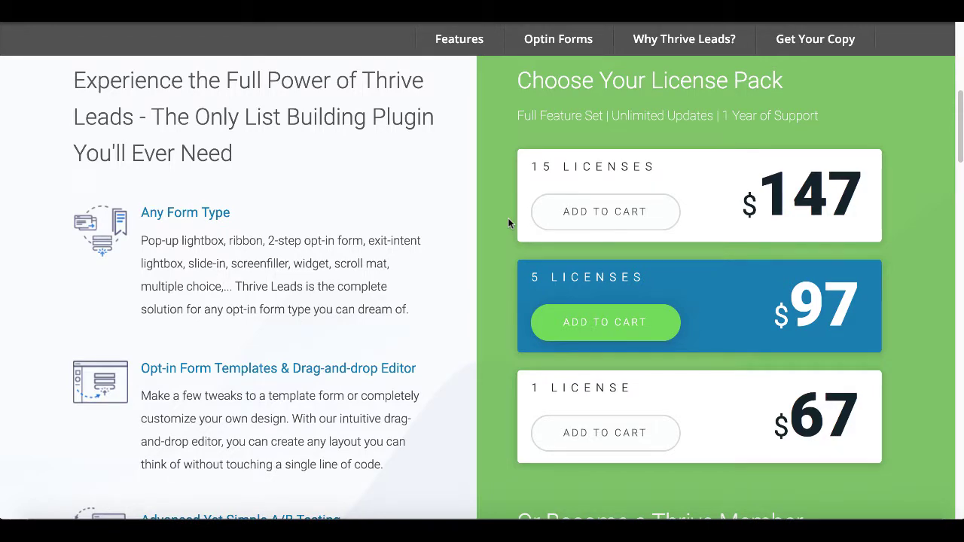
scroll(509, 219, "down", 1)
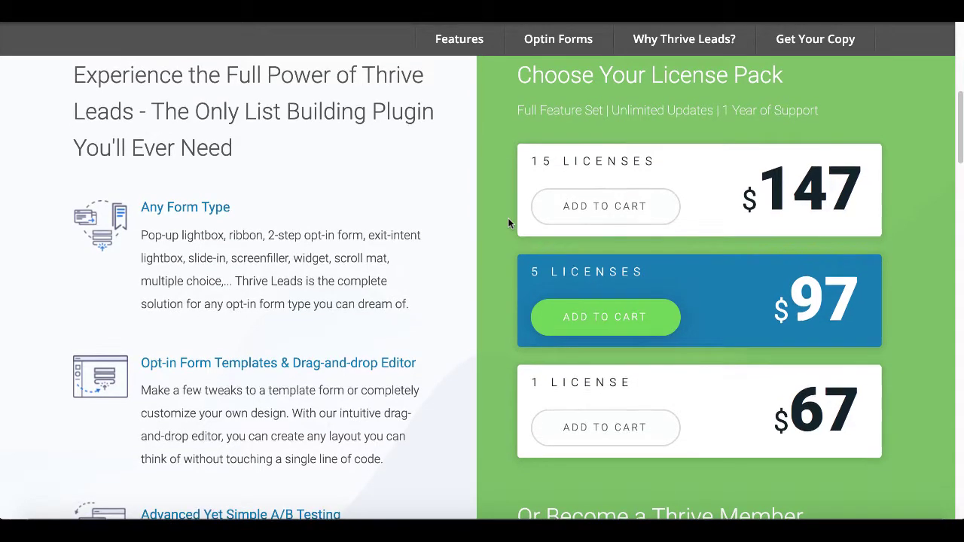
scroll(511, 349, "down", 3)
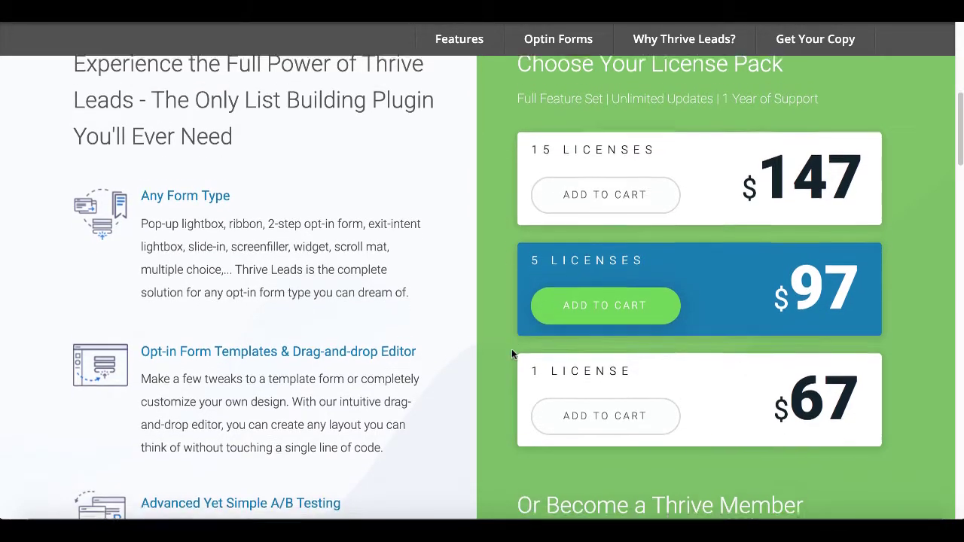
scroll(512, 349, "down", 1)
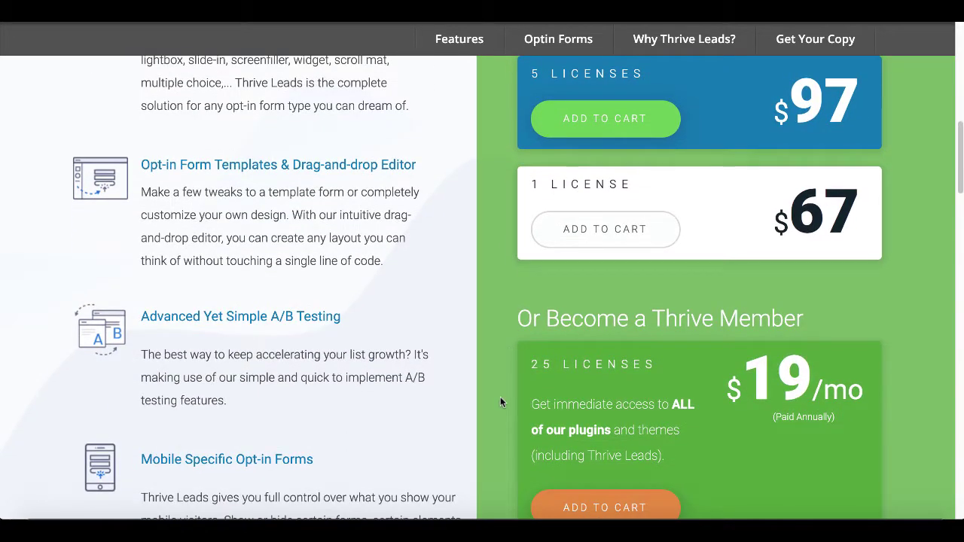
scroll(500, 397, "down", 1)
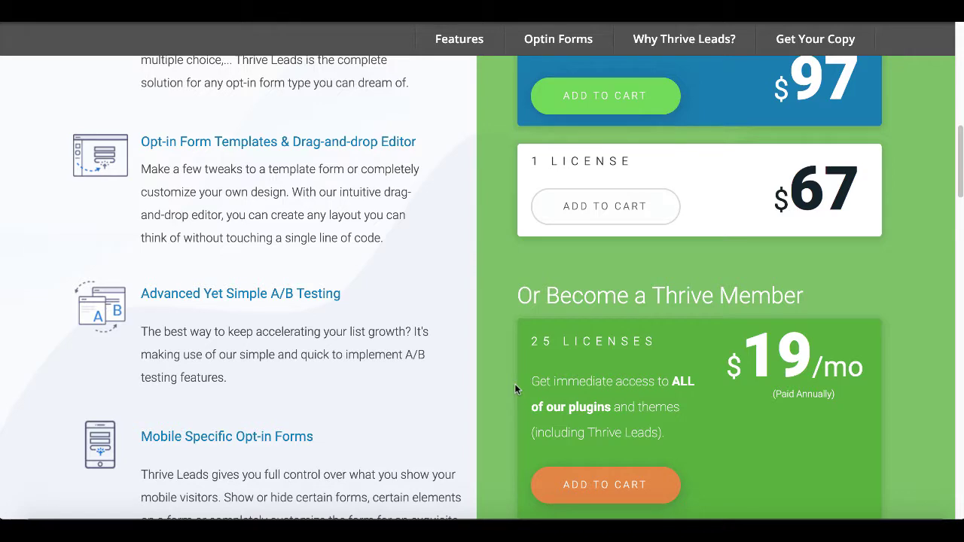
scroll(515, 383, "up", 5)
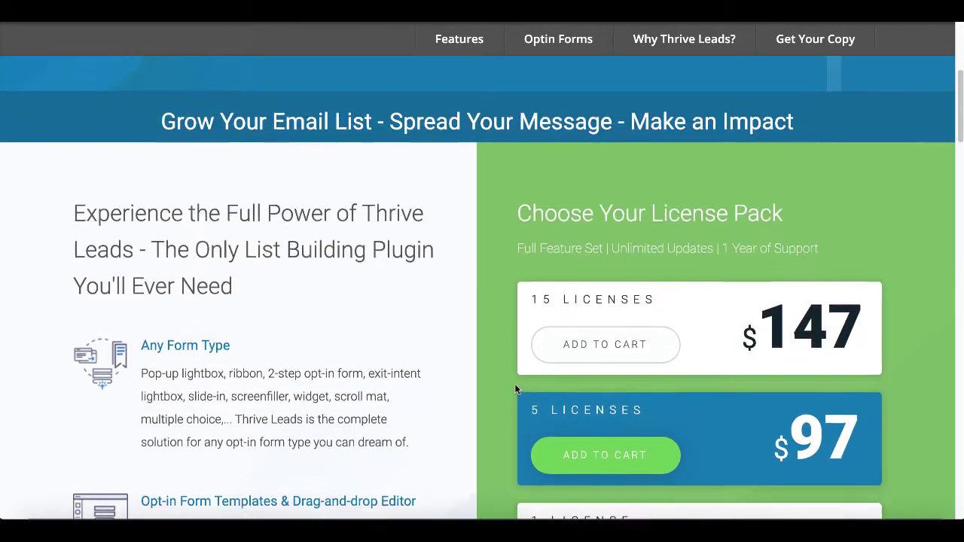
scroll(514, 384, "up", 4)
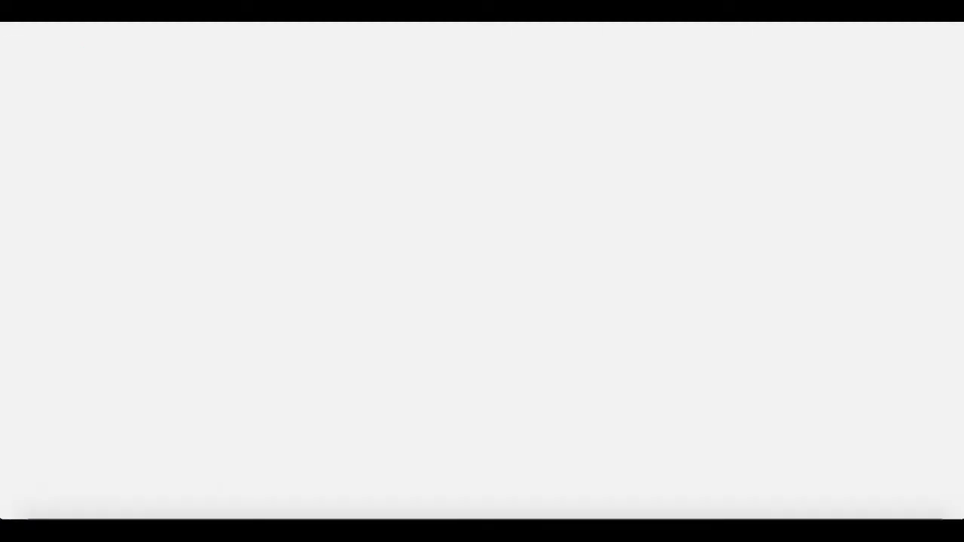
Look over the Free Numerology Reading landing page, from its headline down to the free reading button.
scroll(791, 264, "down", 1)
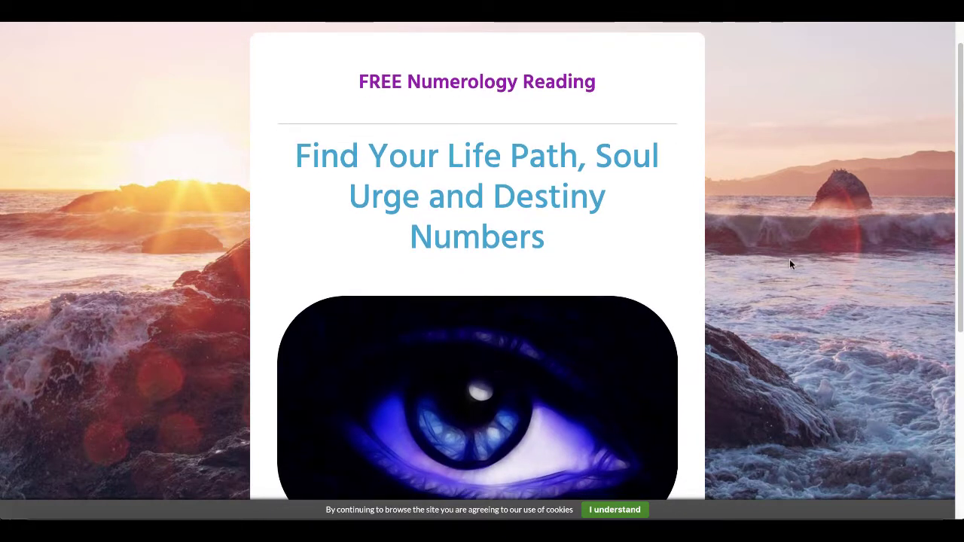
scroll(791, 263, "down", 1)
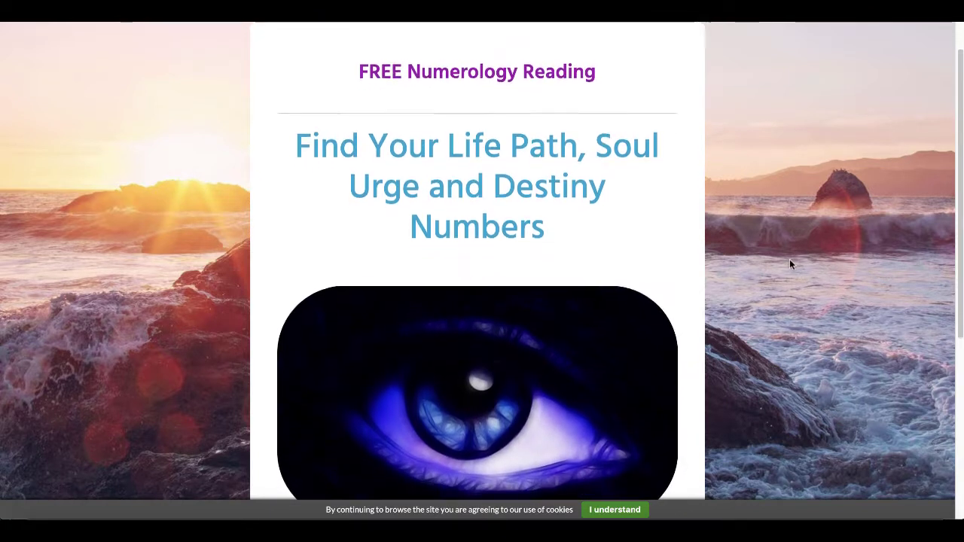
scroll(789, 263, "up", 1)
scroll(789, 263, "down", 2)
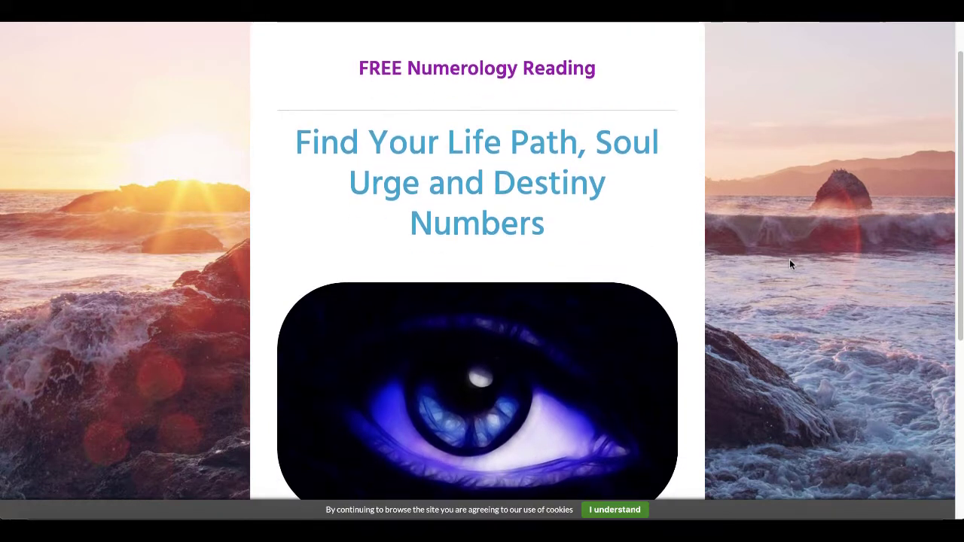
scroll(790, 264, "down", 2)
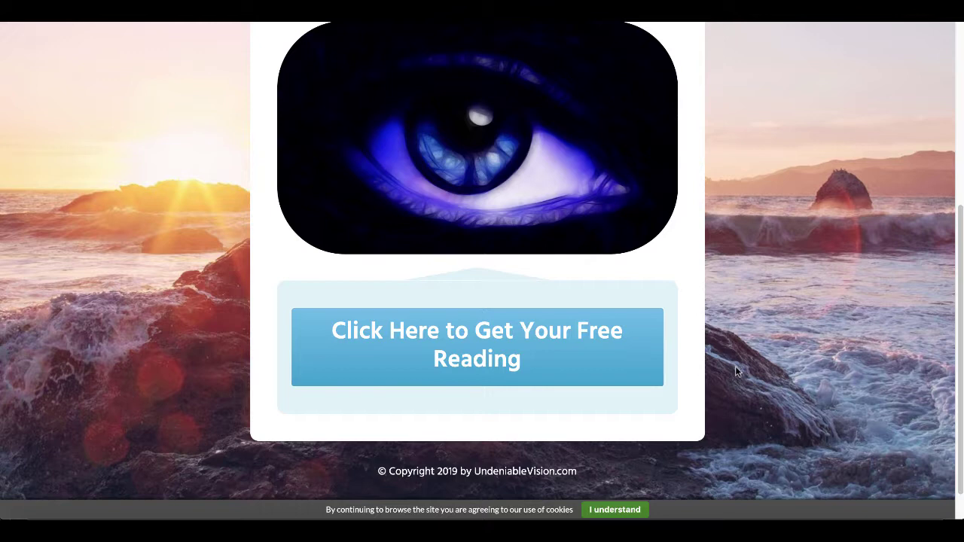
scroll(746, 366, "up", 2)
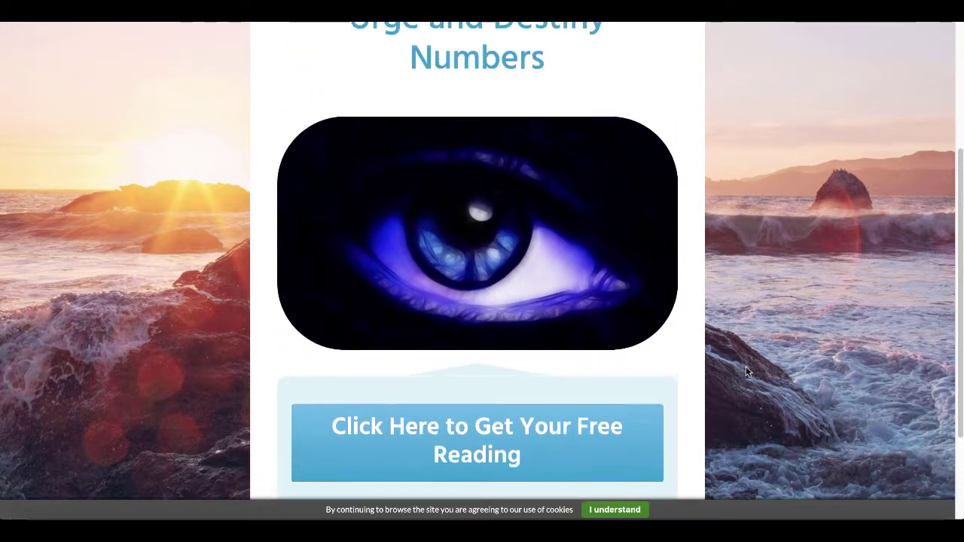
scroll(746, 366, "up", 2)
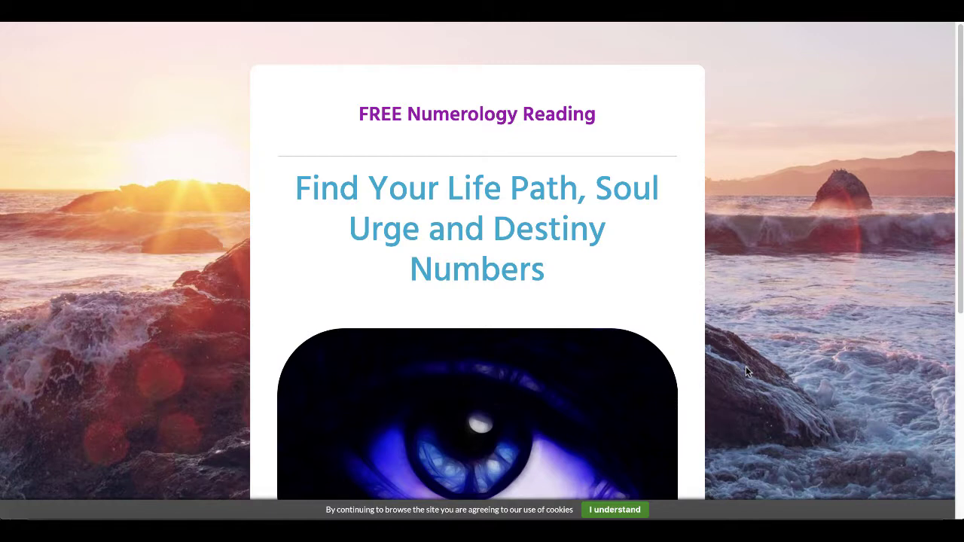
scroll(746, 366, "down", 4)
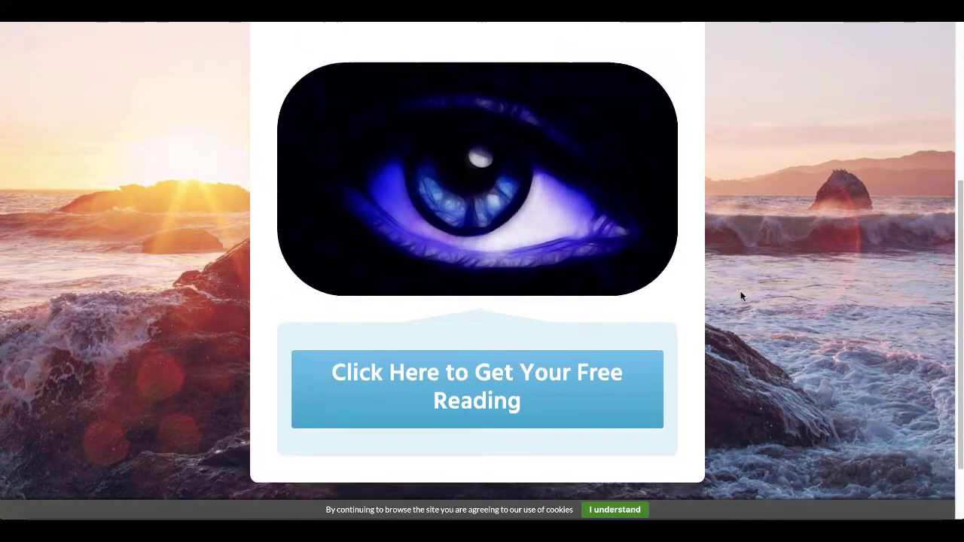
scroll(741, 293, "up", 3)
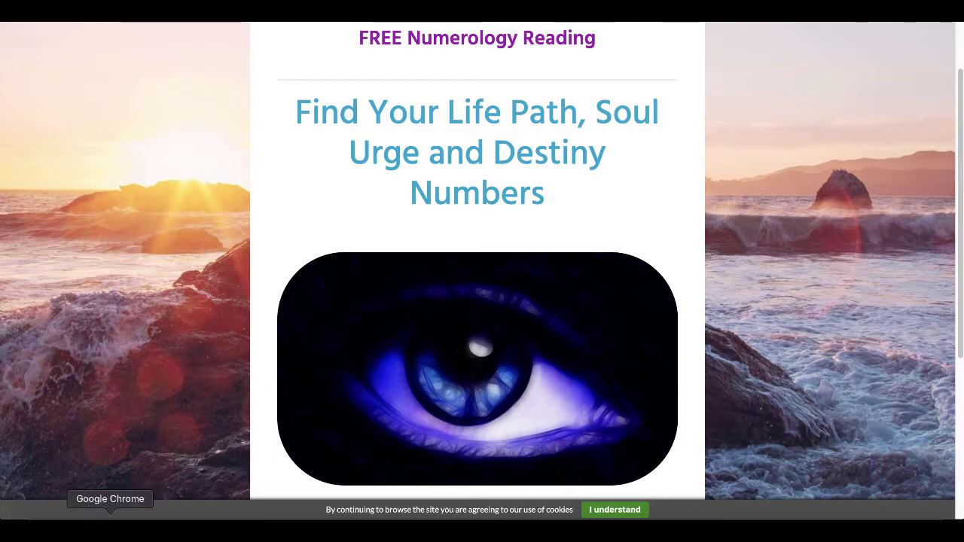
Switch to the browser window with the Undeniable Vision WordPress admin and open Thrive Leads under Thrive Dashboard.
right_click(109, 519)
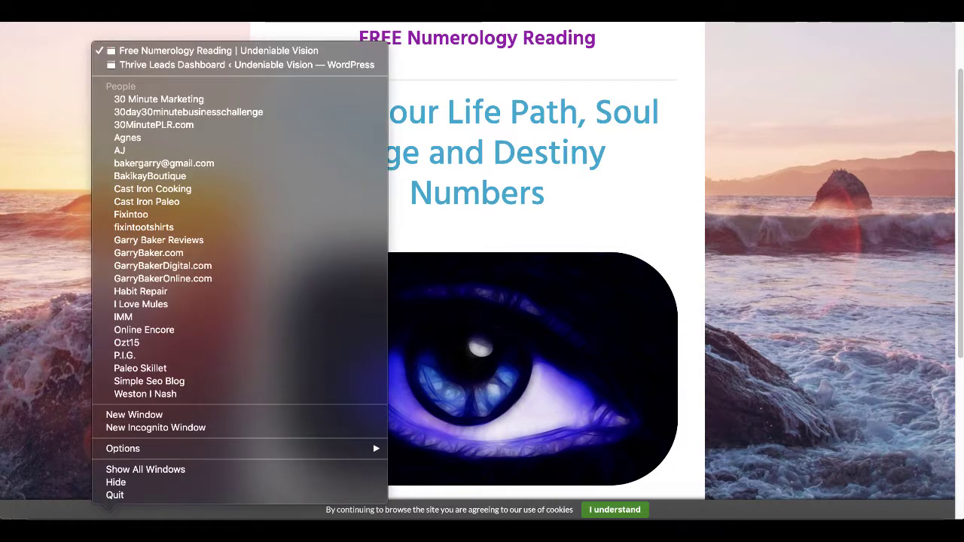
left_click(179, 65)
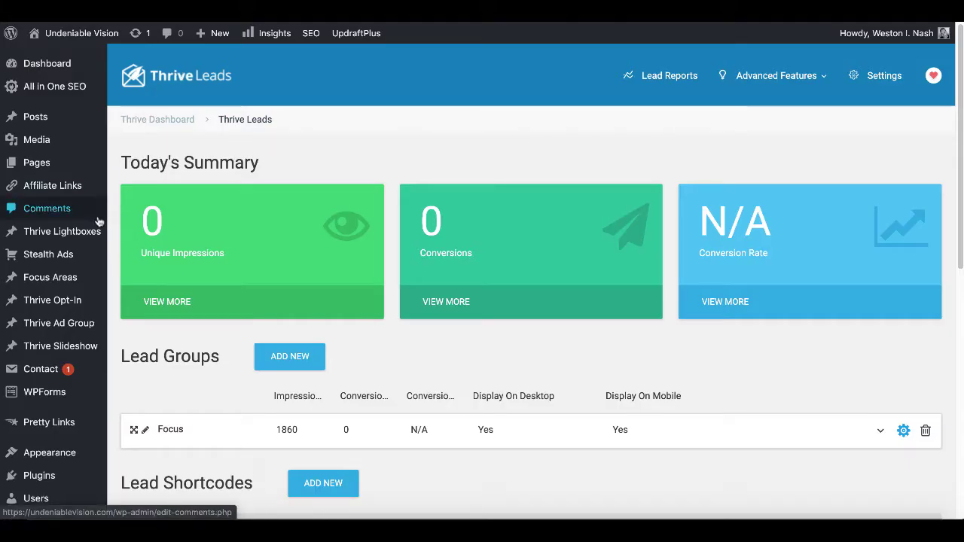
mouse_move(86, 272)
scroll(85, 273, "down", 10)
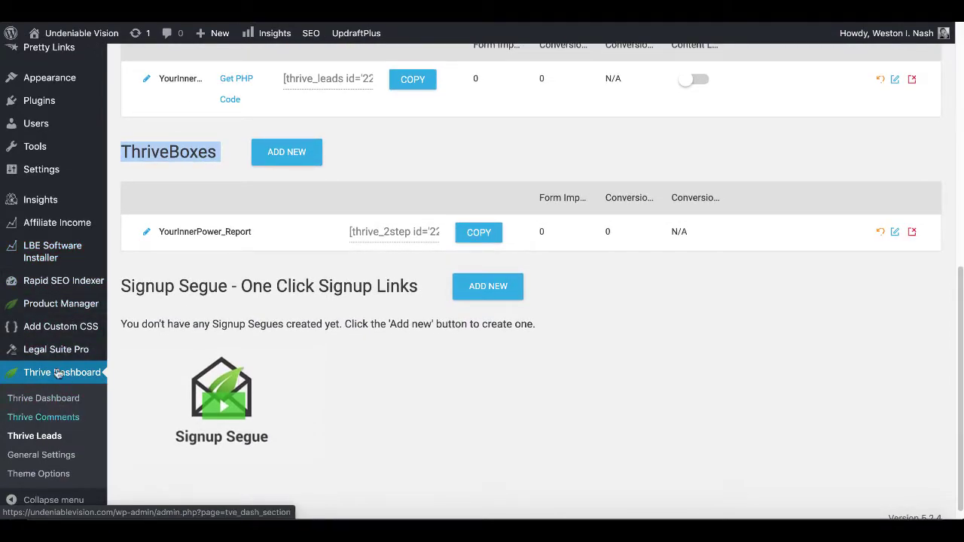
left_click(57, 437)
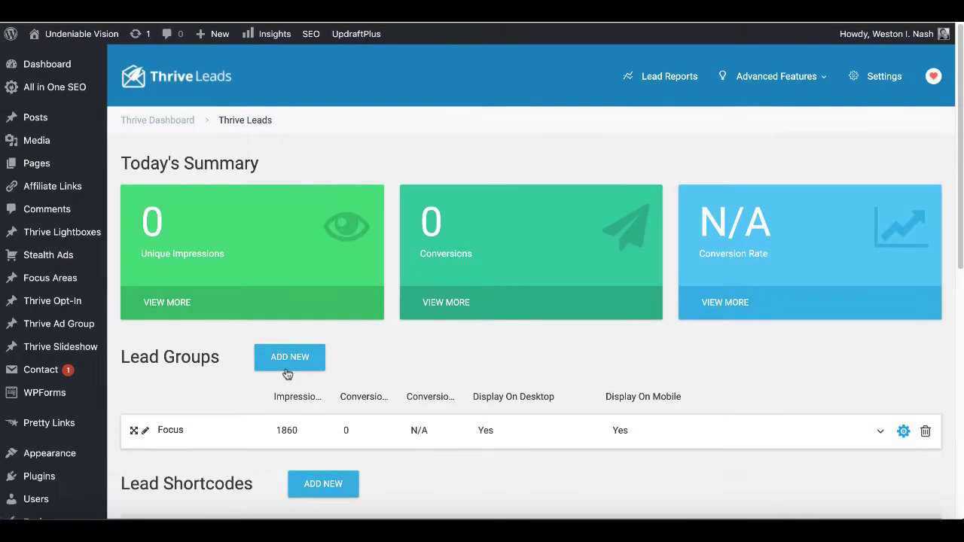
Add a new ThriveBox named "Exit Popup Demo" to the ThriveBoxes section.
scroll(236, 274, "down", 5)
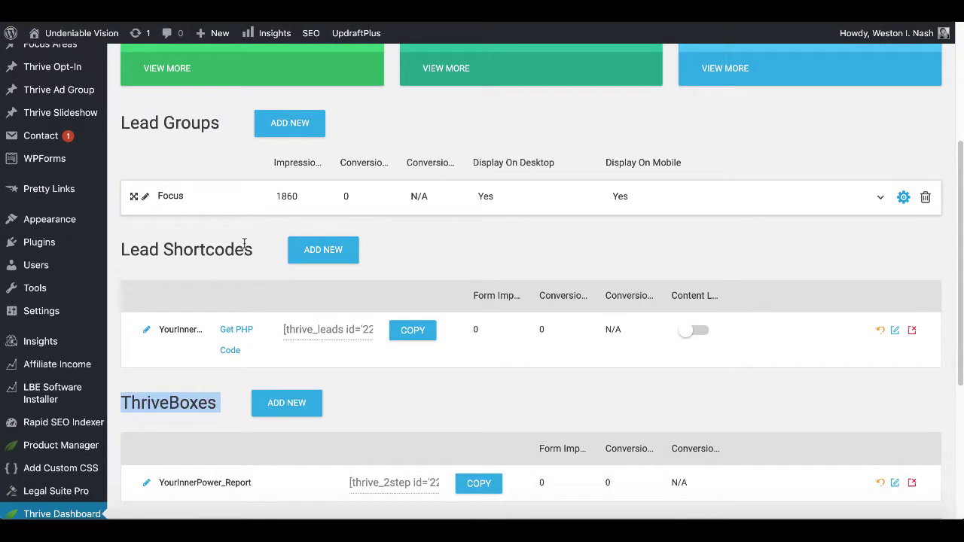
left_click(186, 411)
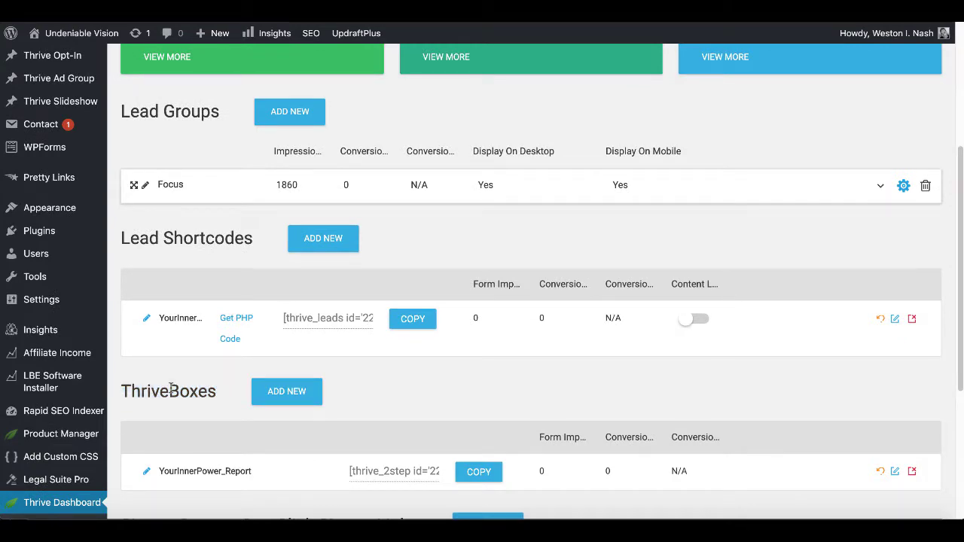
double_click(171, 389)
scroll(376, 391, "down", 1)
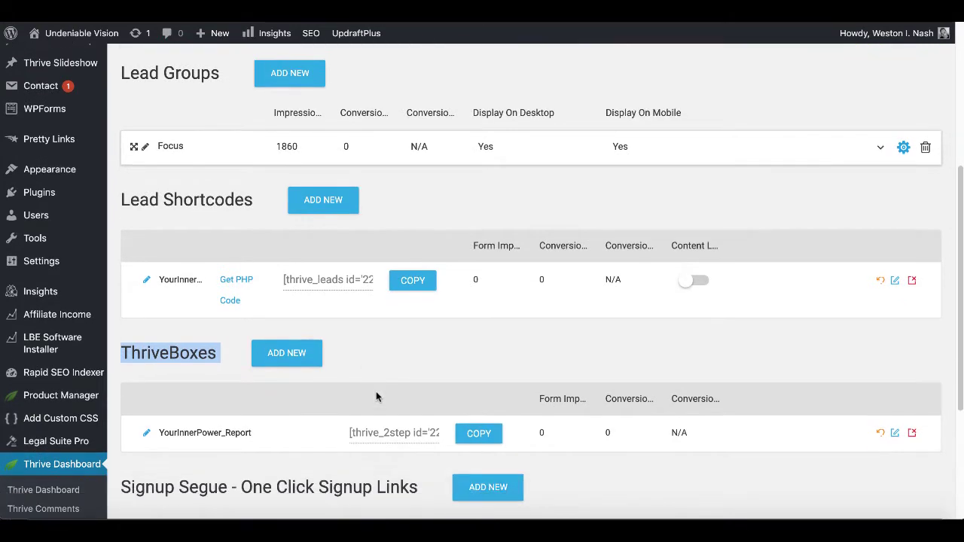
left_click(305, 357)
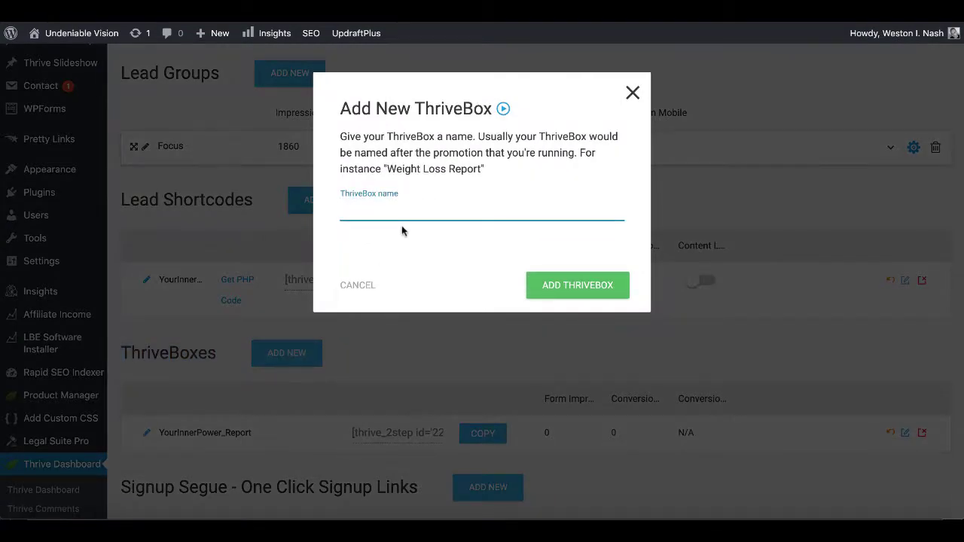
type("Exit Popup Demo")
left_click(567, 287)
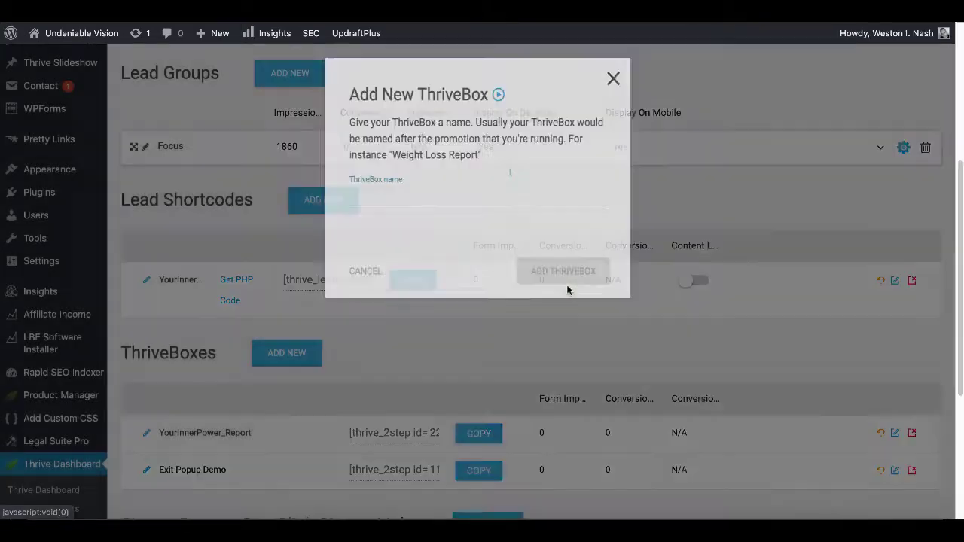
Open the Exit Popup Demo ThriveBox for editing and create a form named "Exit Popup Demo Form".
scroll(550, 352, "down", 1)
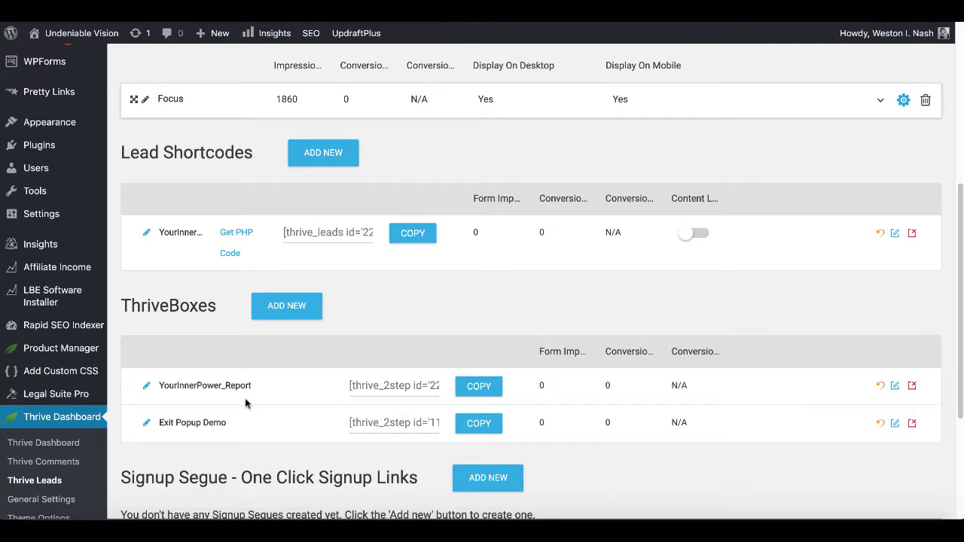
left_click(895, 424)
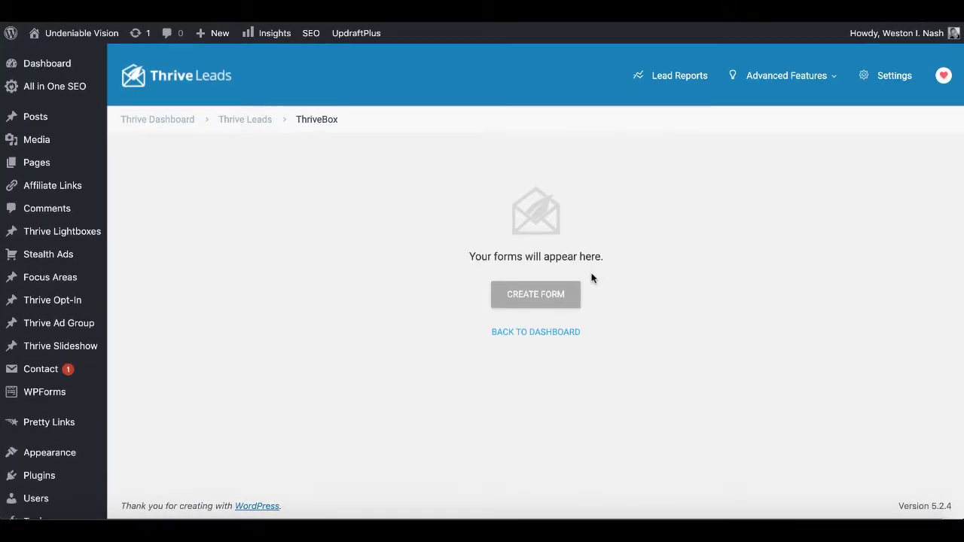
left_click(538, 296)
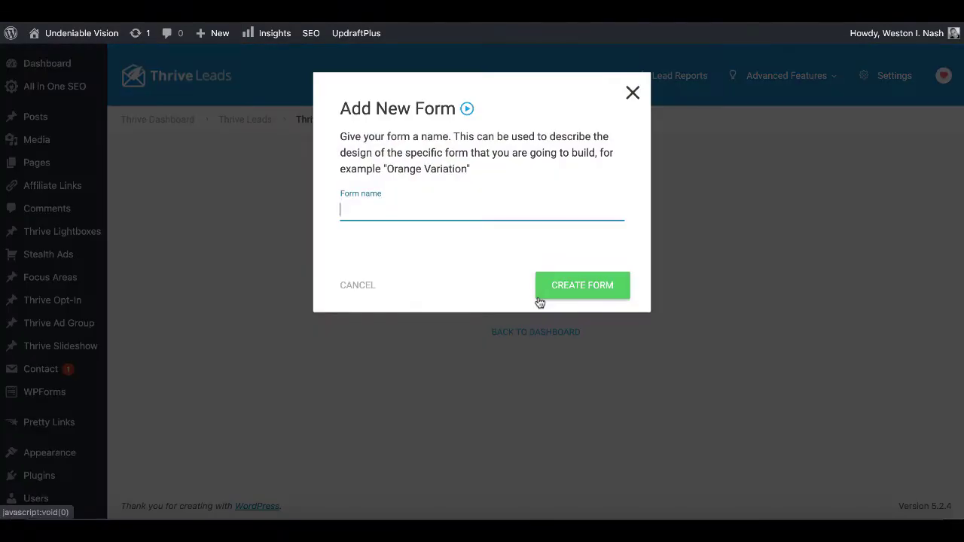
type("Exit Popup Demo Form")
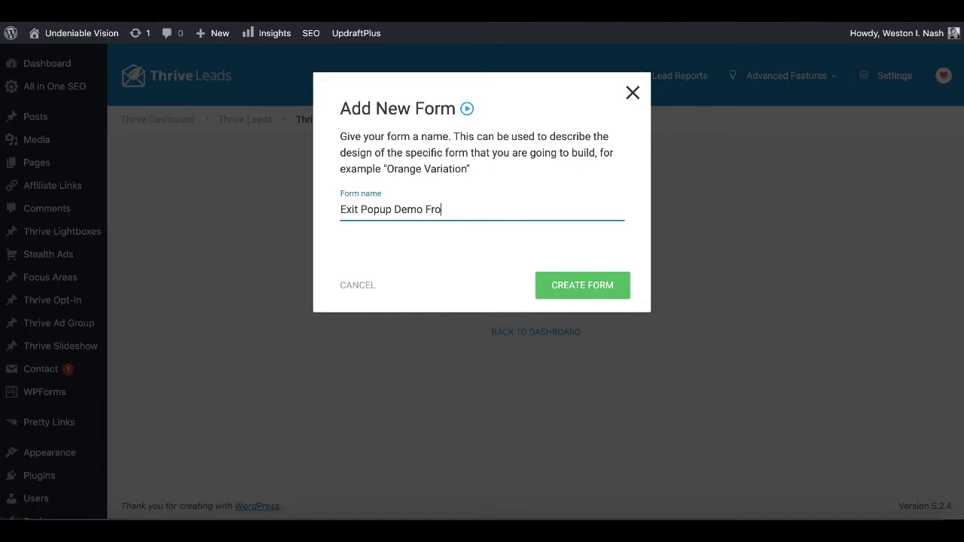
left_click(554, 285)
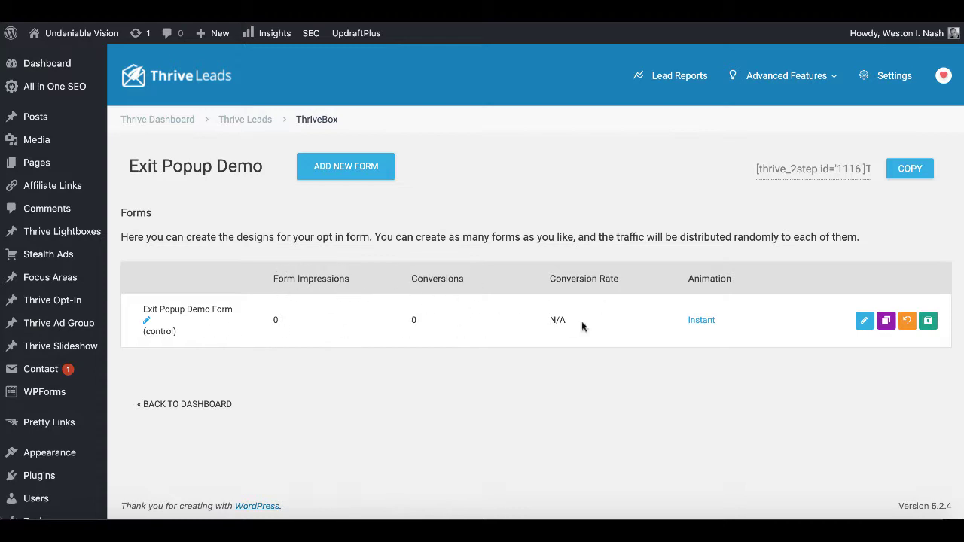
Try the Zoom In and Slide in from Top animations on Exit Popup Demo Form, and save Bounce In as its animation.
left_click(702, 320)
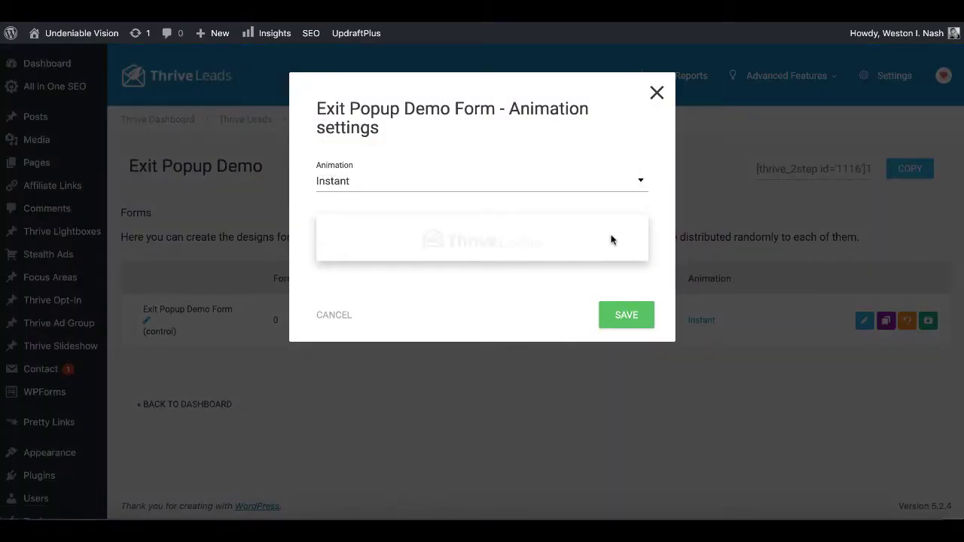
left_click(637, 183)
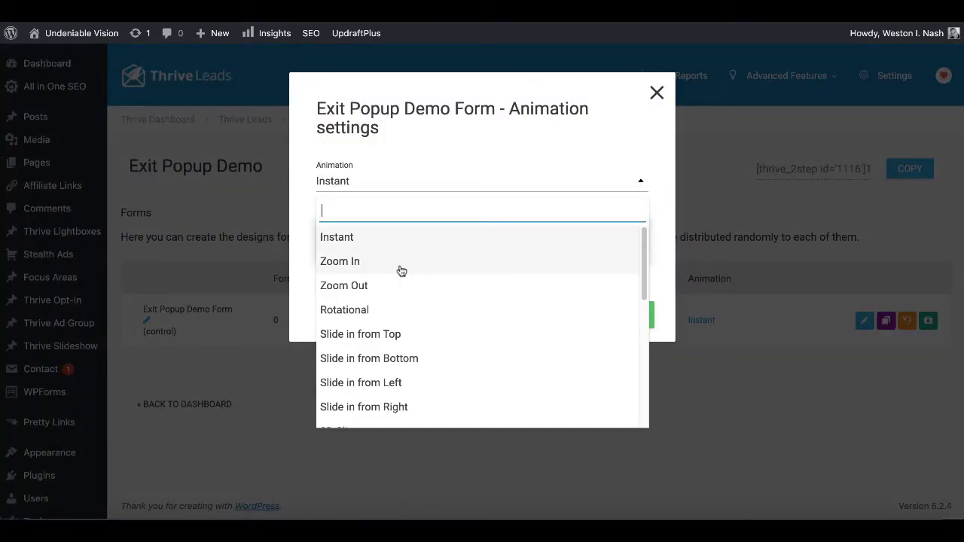
left_click(399, 268)
left_click(639, 181)
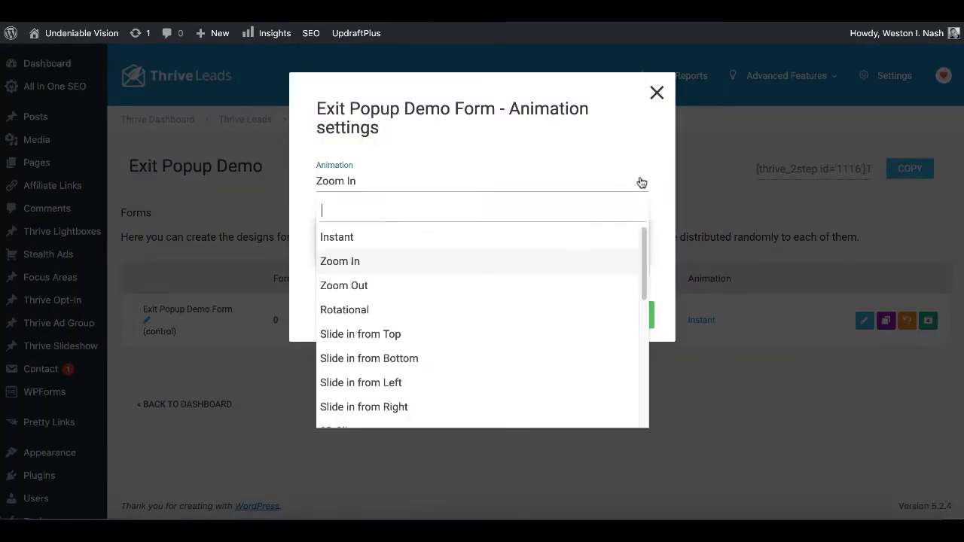
left_click(394, 335)
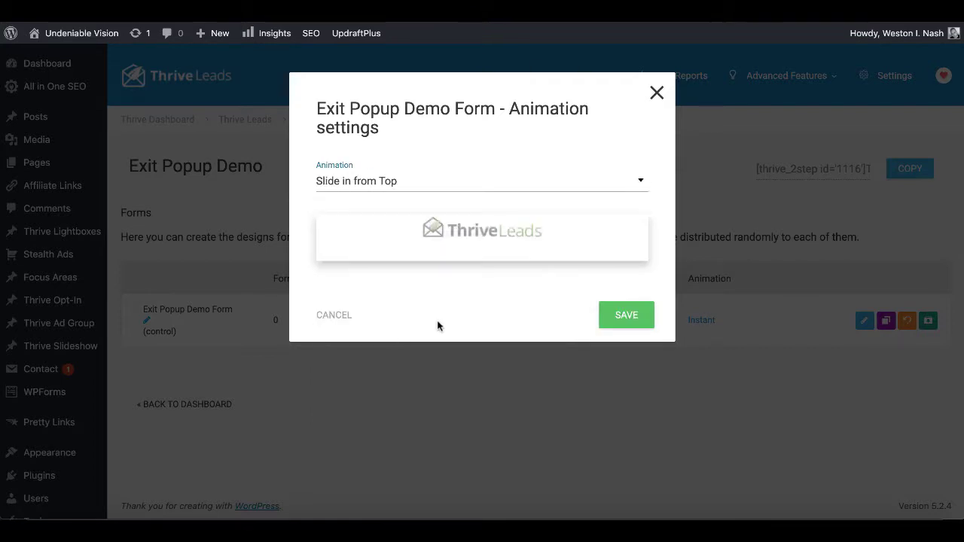
left_click(641, 182)
scroll(490, 329, "down", 5)
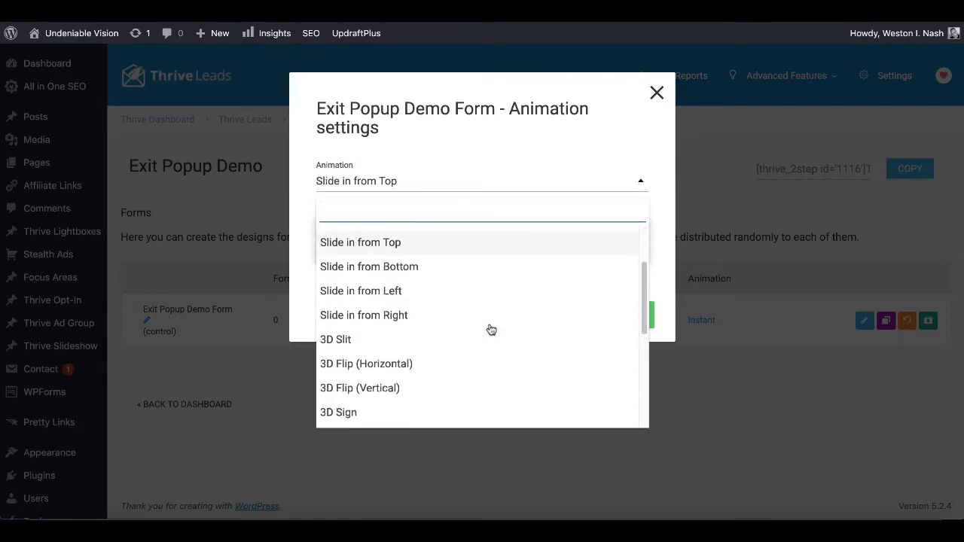
scroll(490, 329, "down", 3)
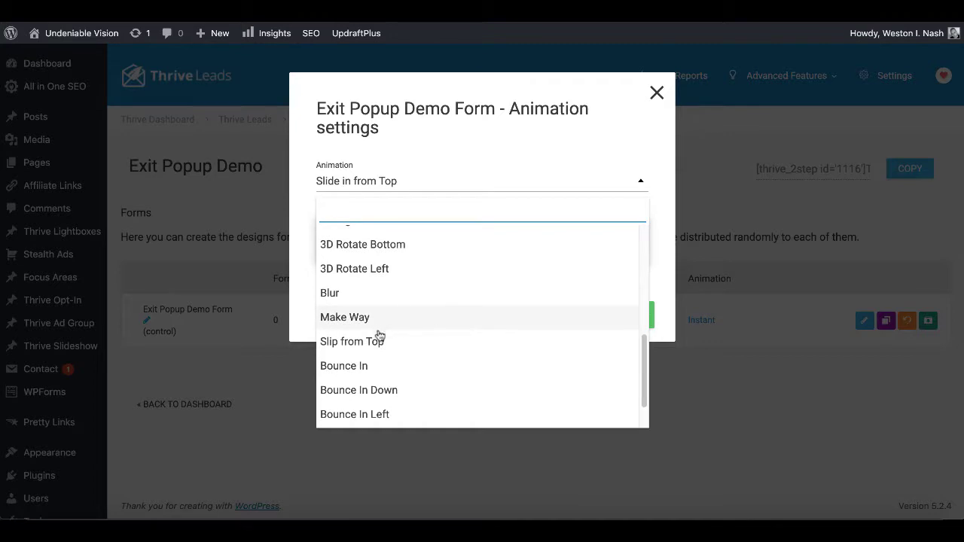
scroll(379, 342, "down", 2)
left_click(380, 320)
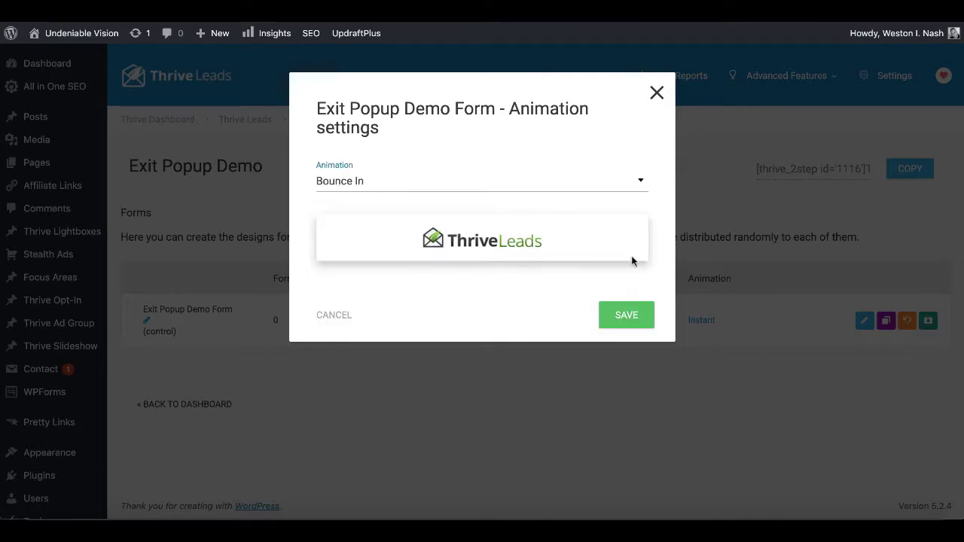
left_click(625, 316)
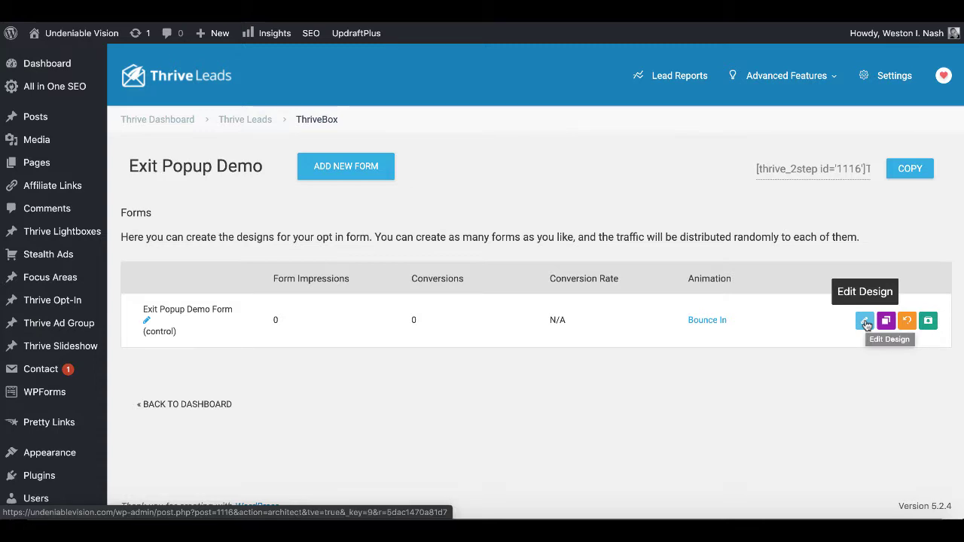
Open the design of Exit Popup Demo Form for editing and apply the LP Phonic v2 opt-in template.
left_click(866, 322)
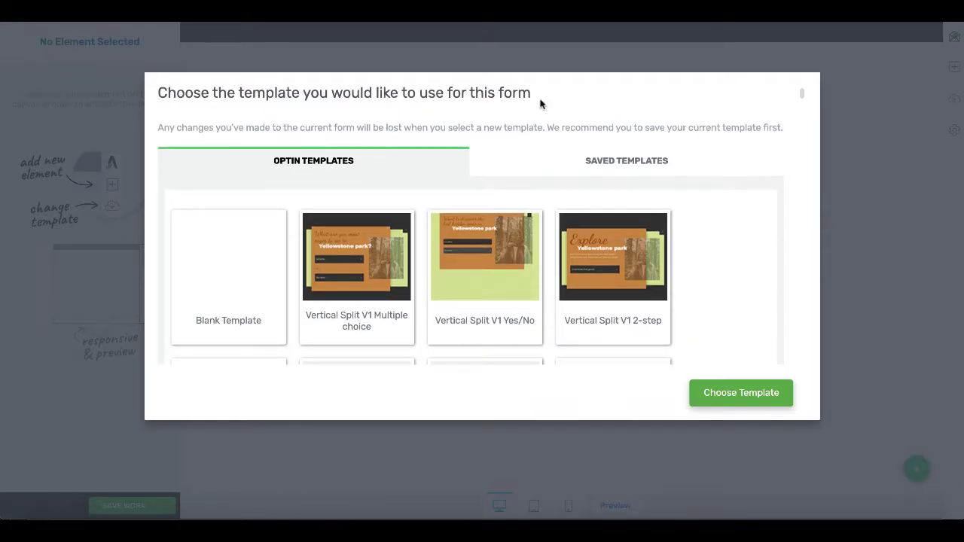
scroll(719, 267, "down", 1)
scroll(719, 268, "down", 3)
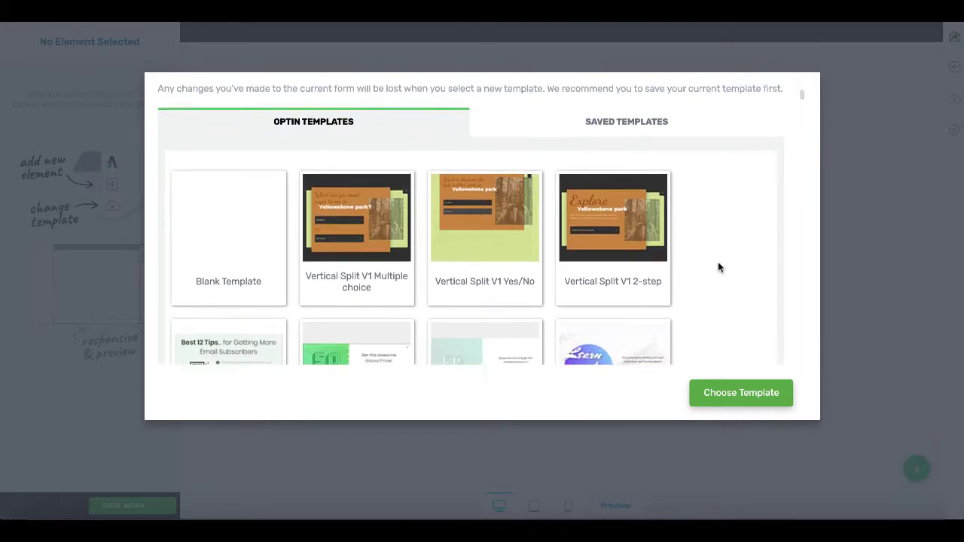
scroll(718, 268, "down", 10)
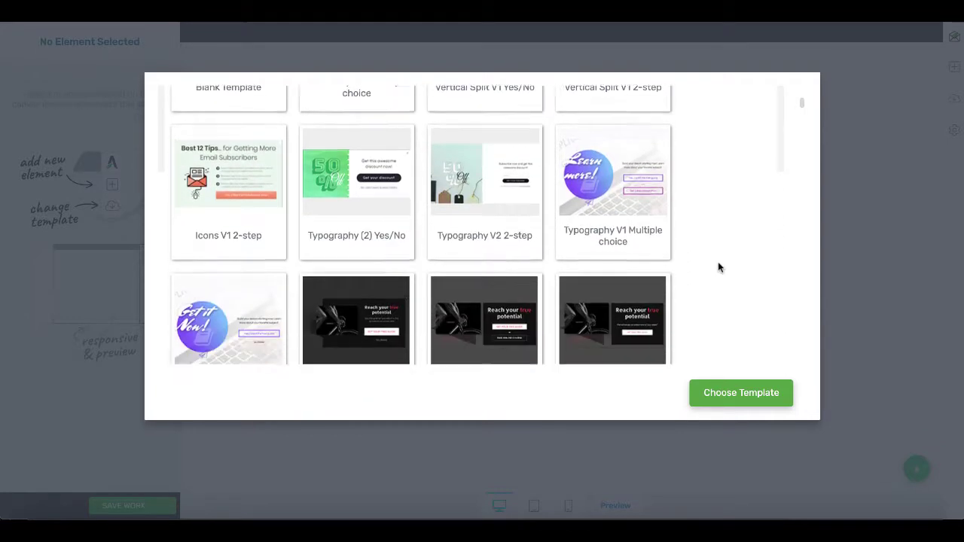
scroll(718, 267, "down", 18)
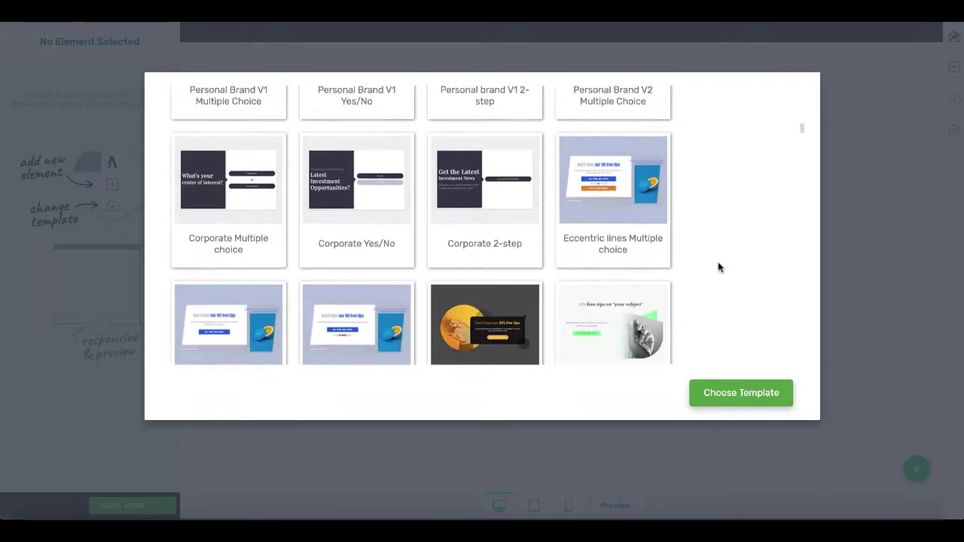
scroll(718, 268, "down", 8)
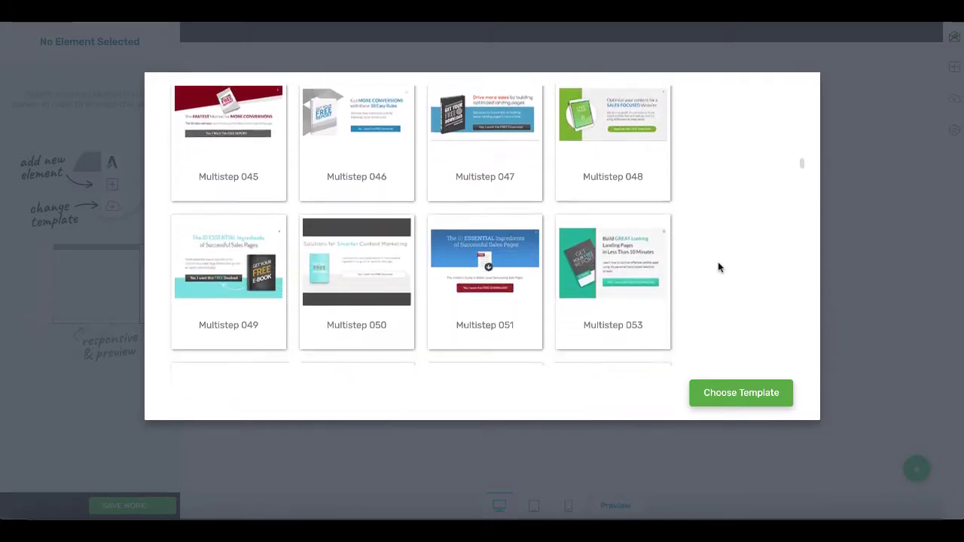
scroll(718, 267, "down", 7)
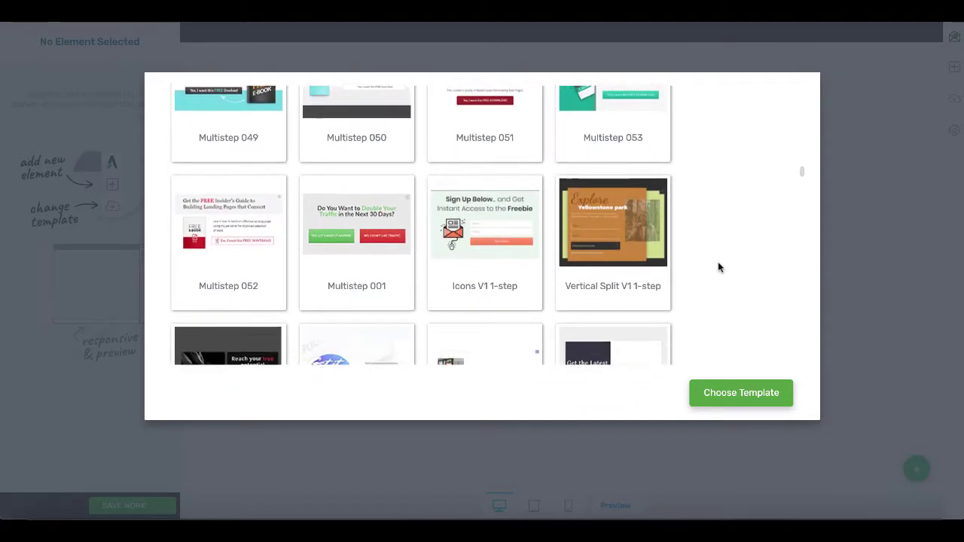
scroll(718, 267, "down", 6)
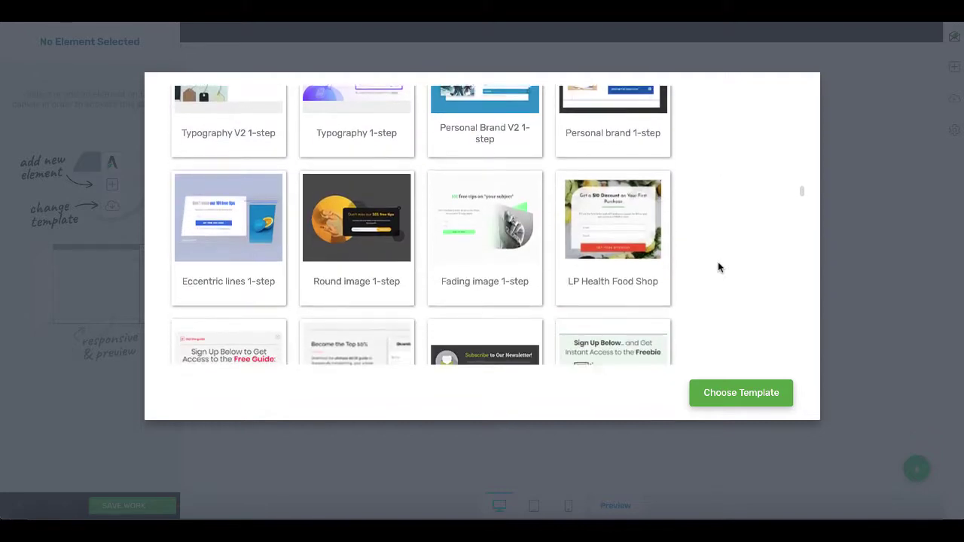
scroll(718, 264, "down", 3)
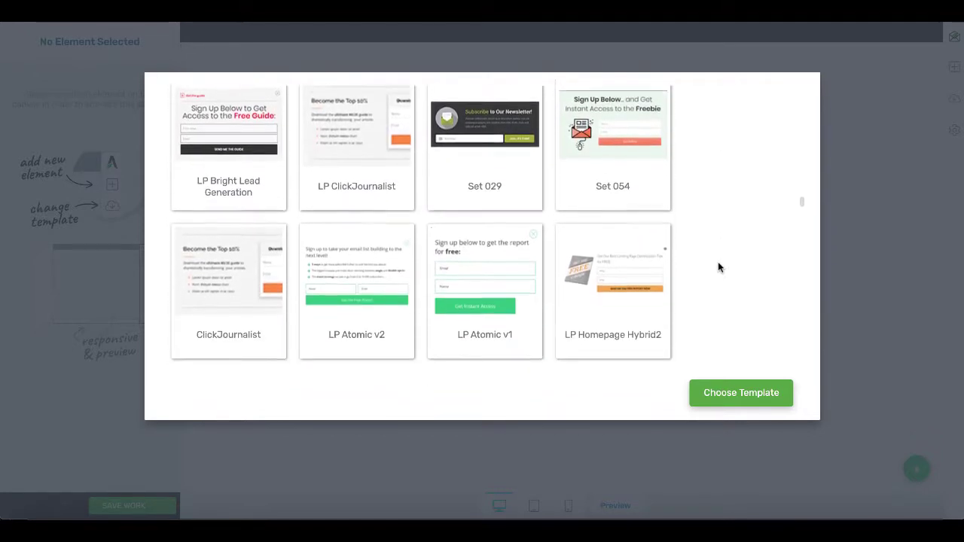
scroll(718, 265, "down", 6)
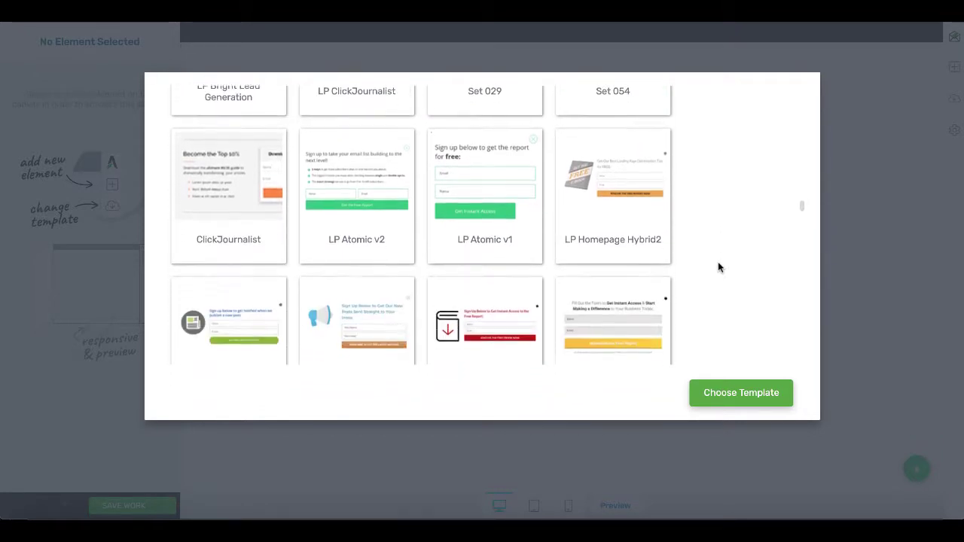
scroll(718, 267, "down", 3)
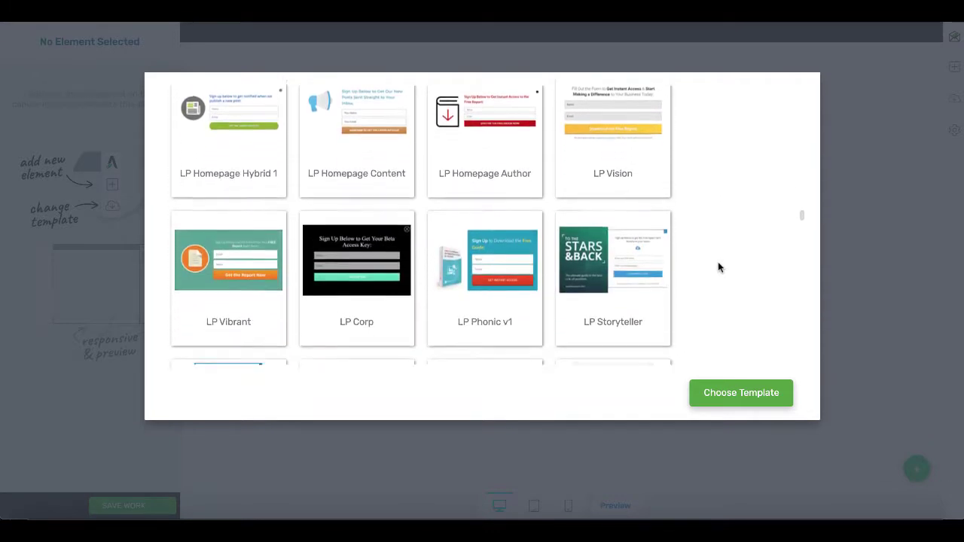
scroll(718, 267, "down", 2)
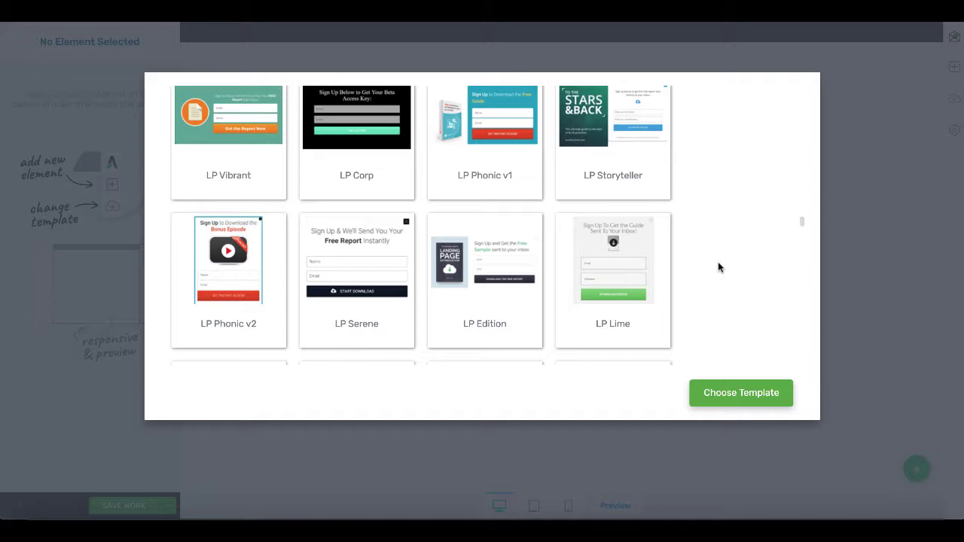
left_click(276, 309)
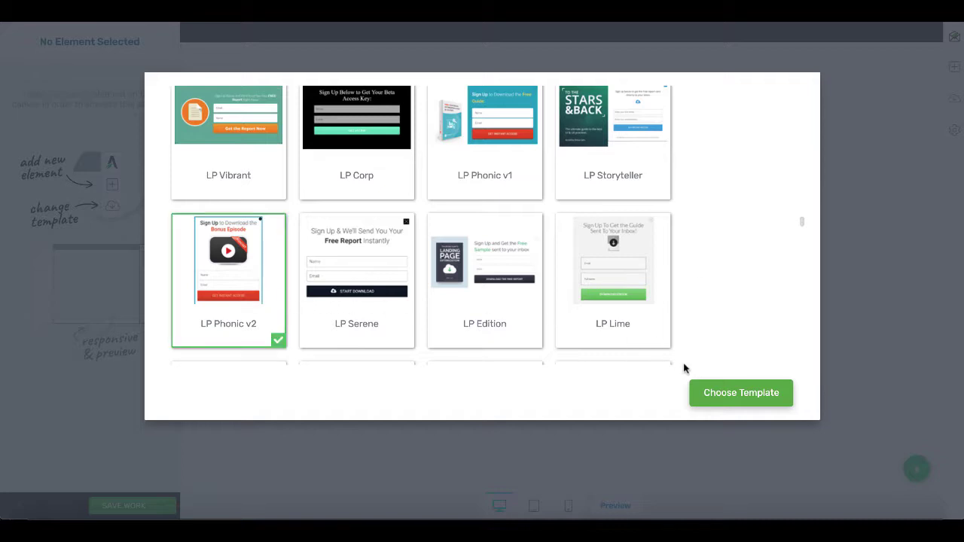
left_click(722, 393)
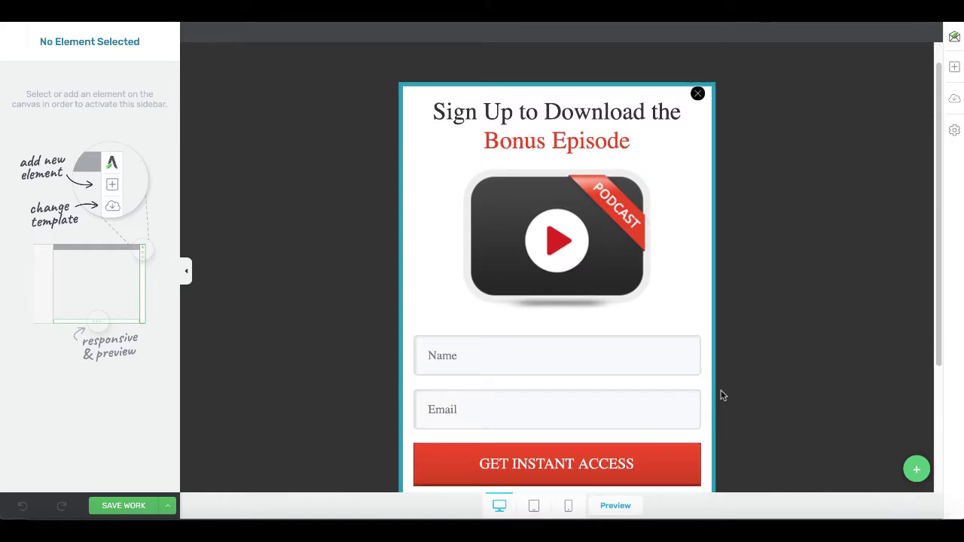
Replace the popup's whole headline text with "Wait Be Sure to Sign Up".
left_click(519, 137)
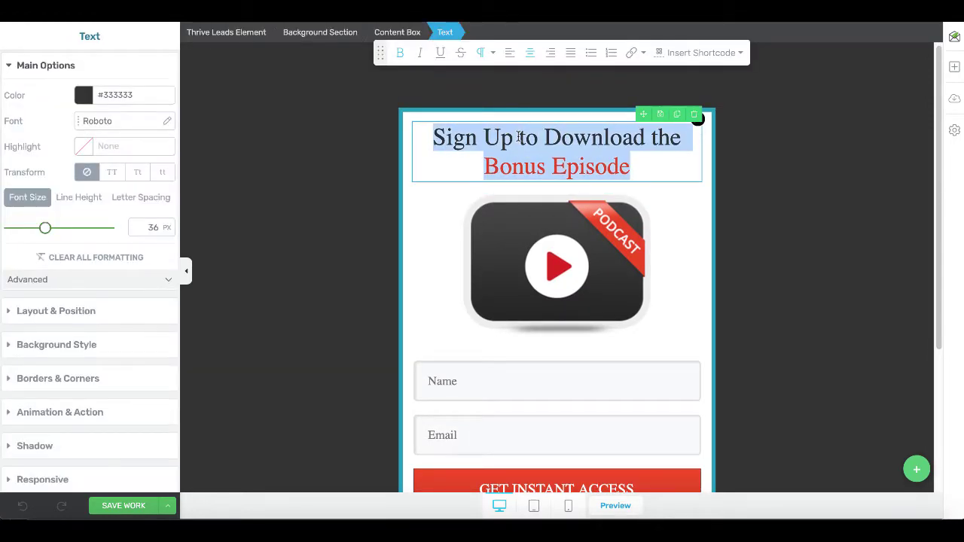
type("W")
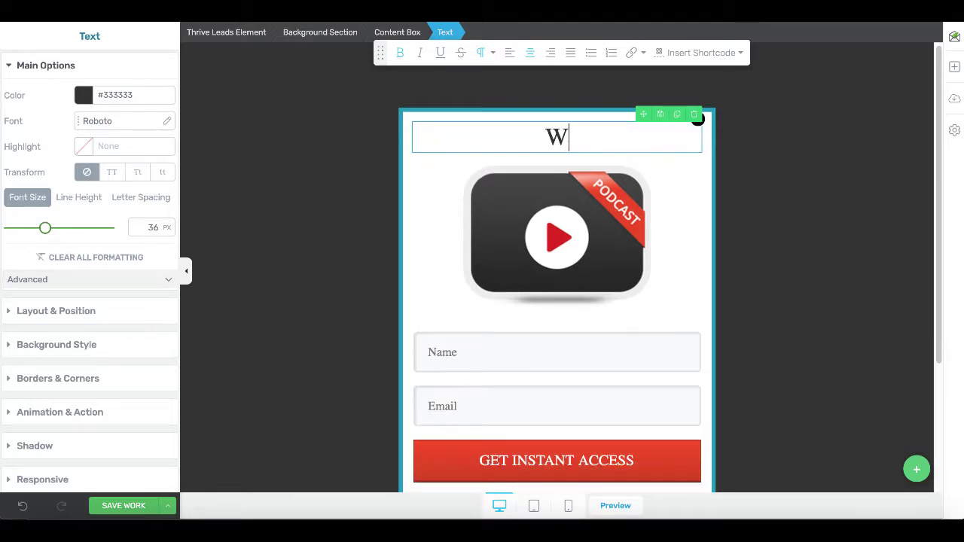
type("ait Be Sure to D")
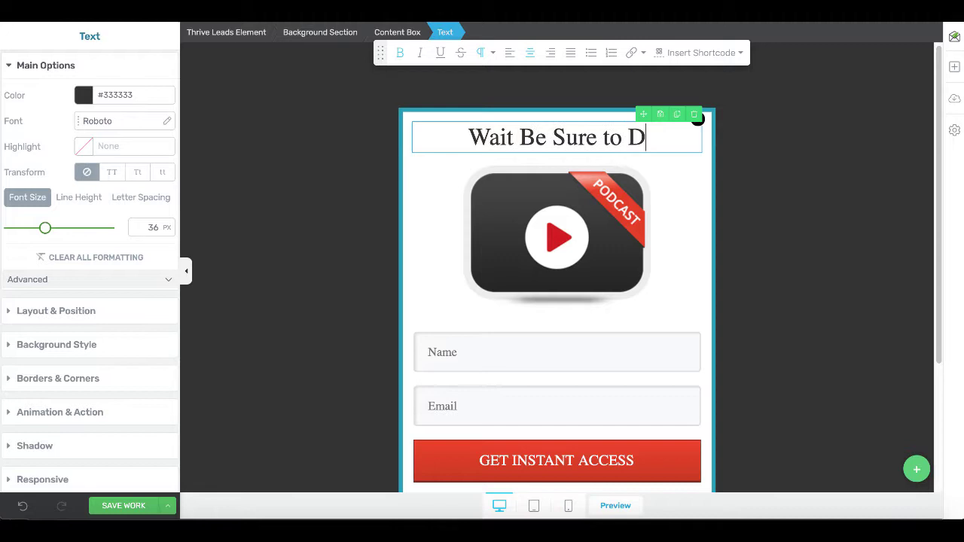
key("BackSpace")
type("Sign up")
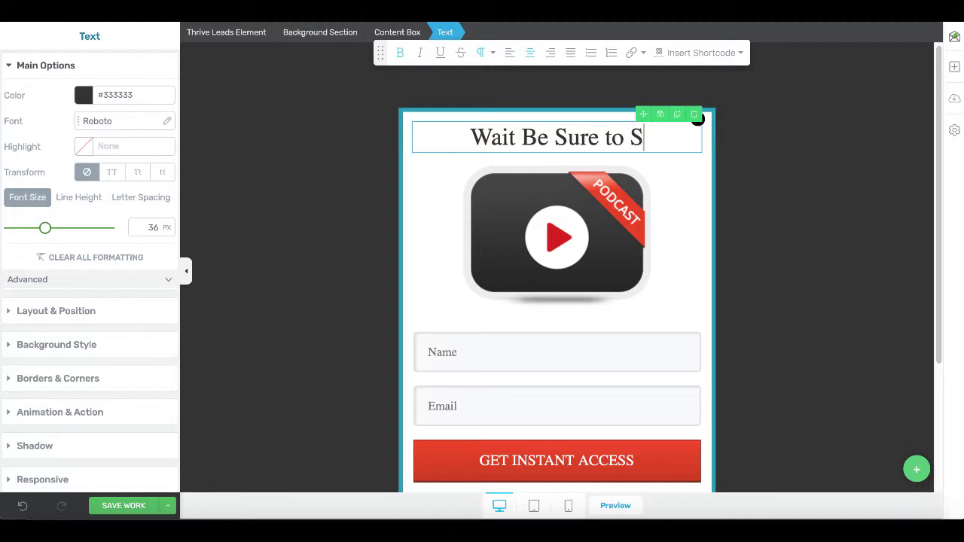
key("BackSpace")
key("BackSpace")
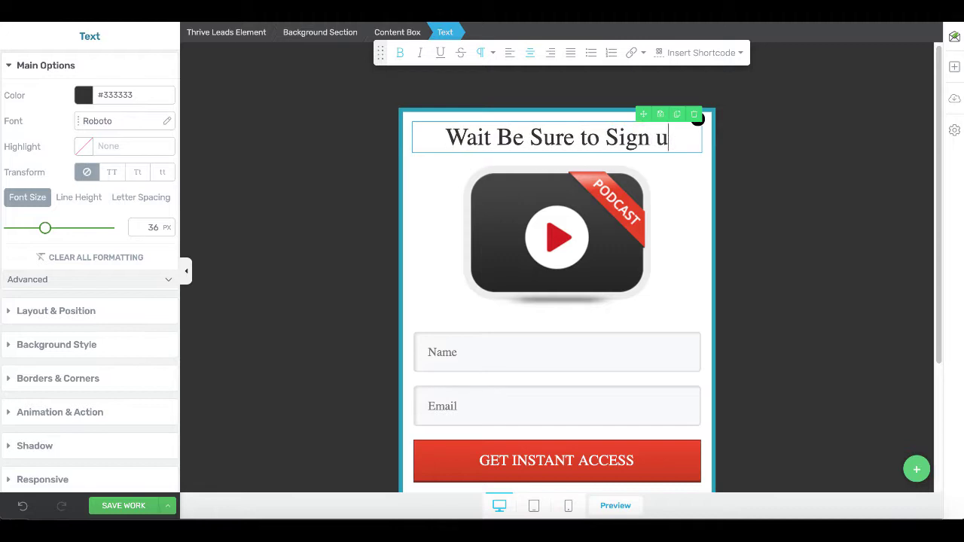
type("UP")
key("BackSpace")
type("p")
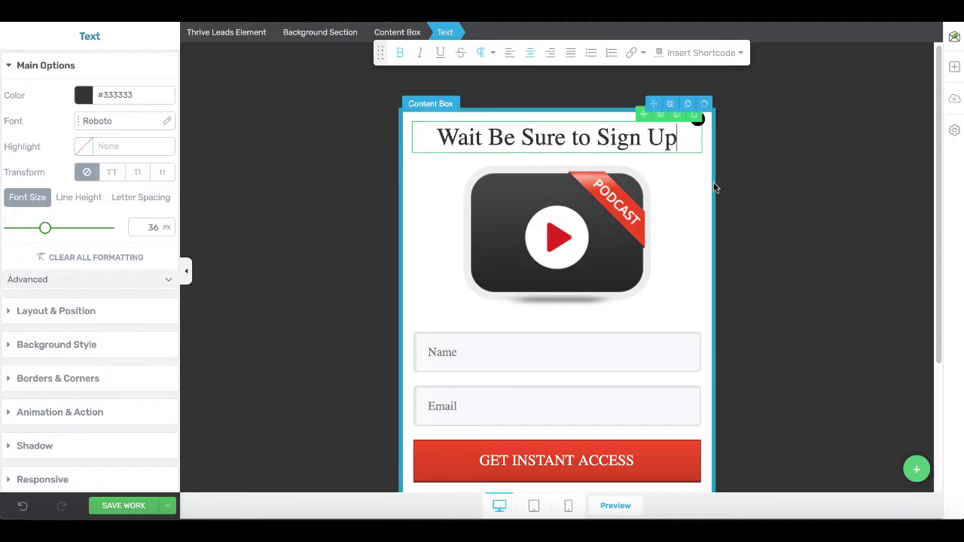
left_click(805, 230)
scroll(808, 260, "down", 1)
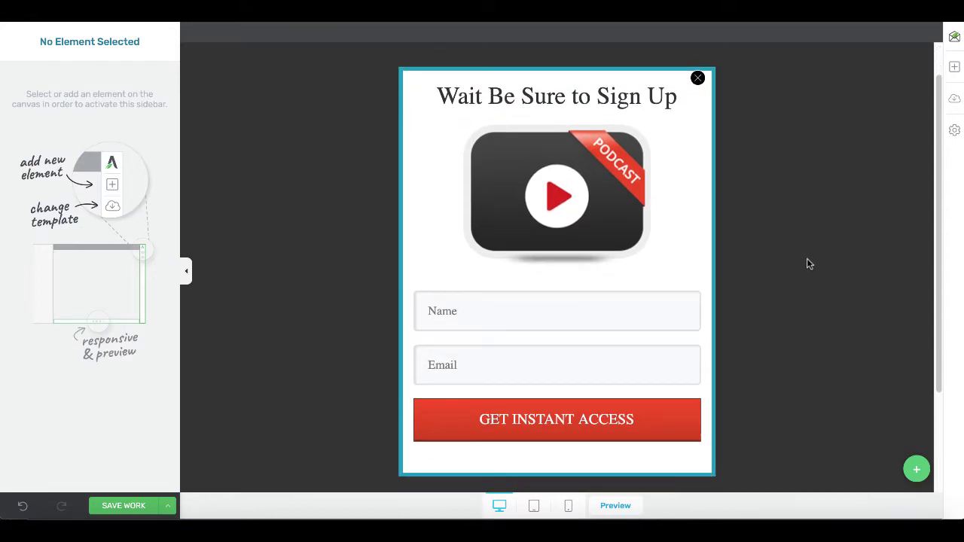
scroll(807, 260, "up", 1)
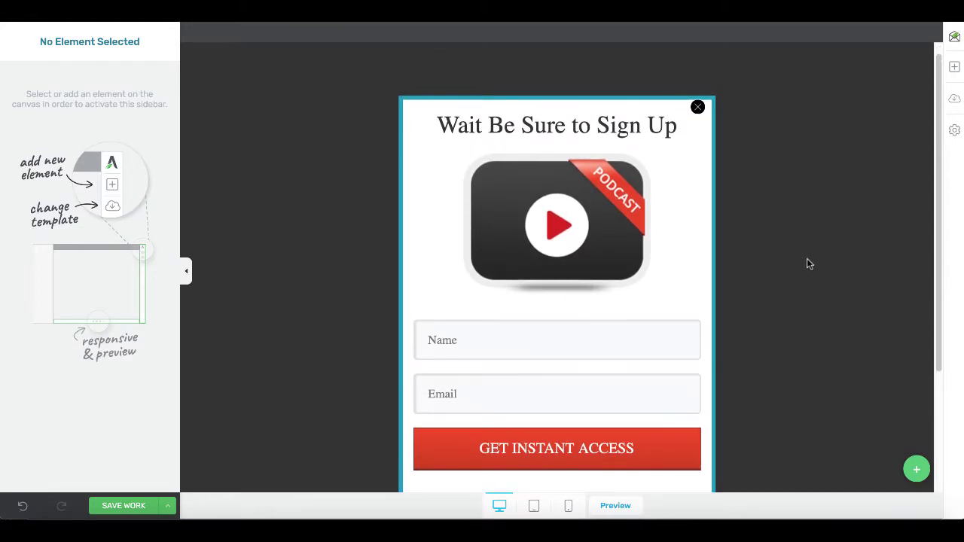
scroll(807, 259, "down", 1)
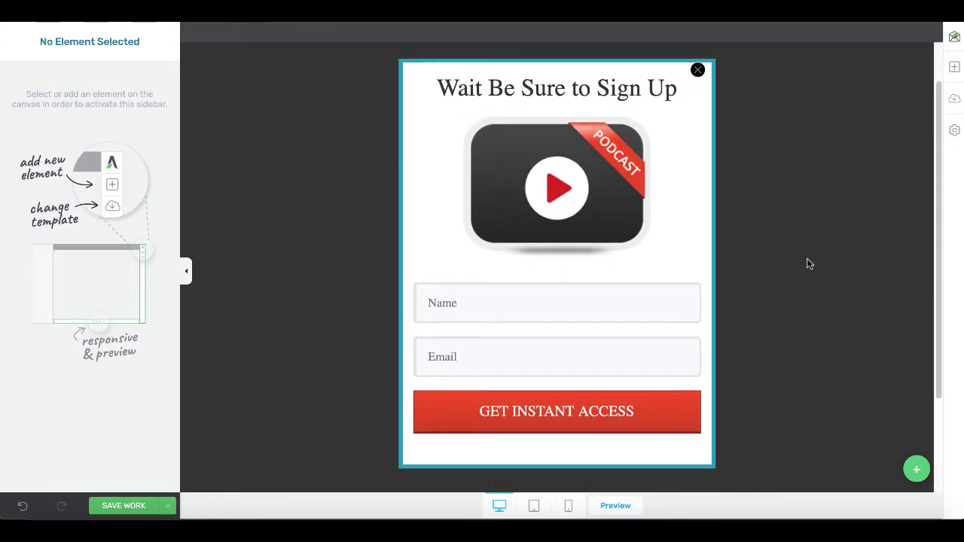
scroll(807, 264, "up", 1)
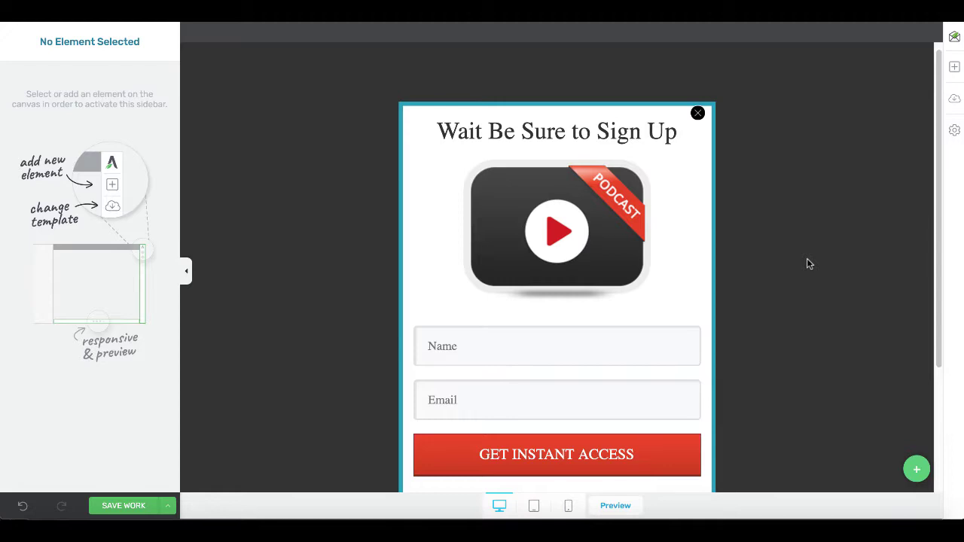
scroll(808, 264, "down", 1)
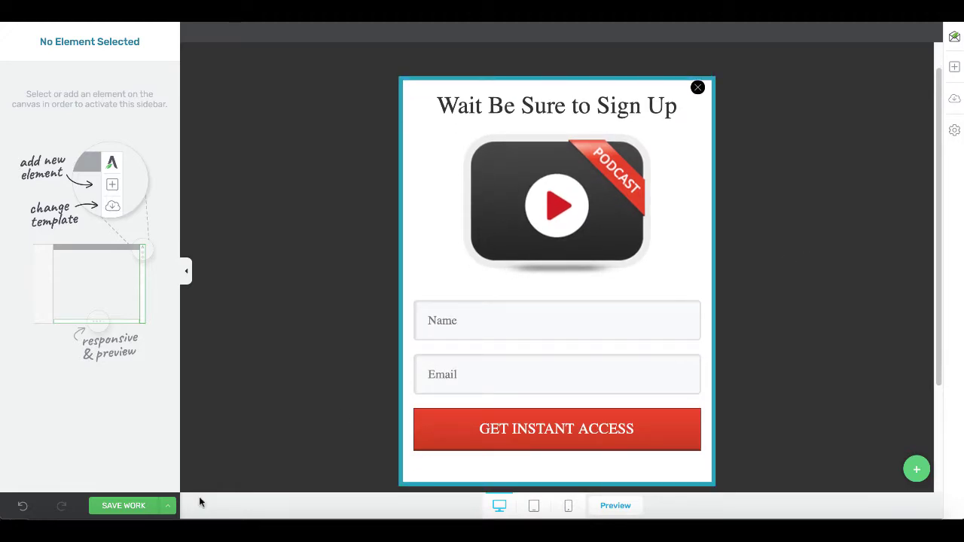
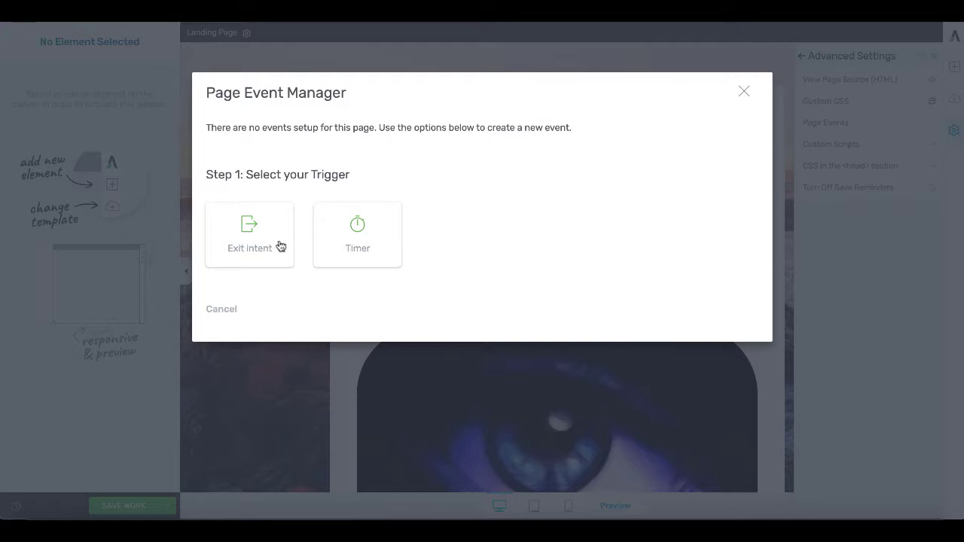
Set the page event's trigger to exit intent, also performed on mobile devices after 4 seconds.
left_click(272, 242)
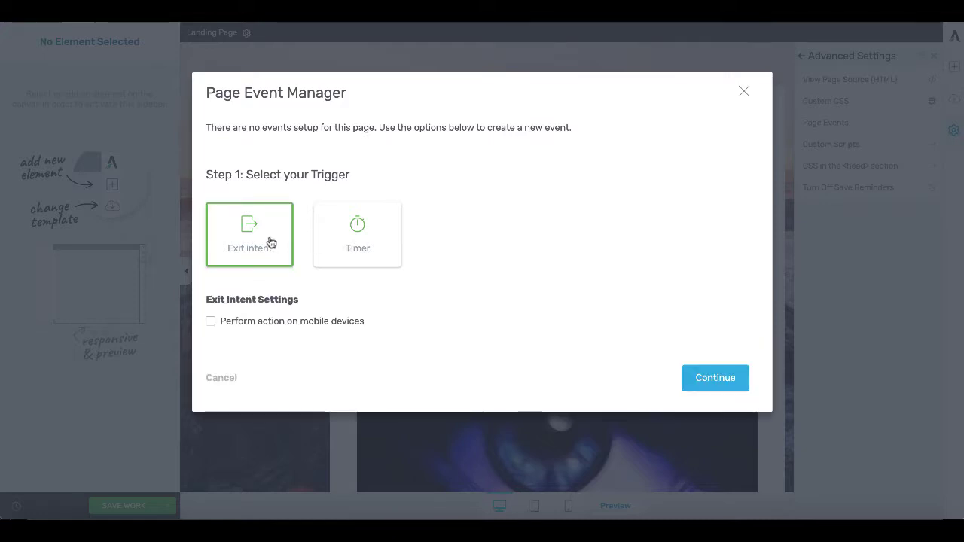
left_click(211, 324)
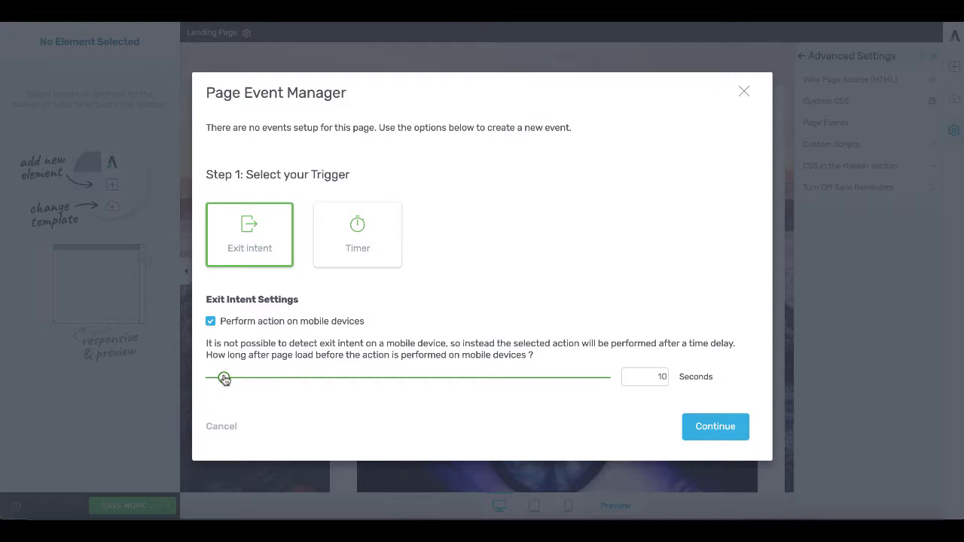
left_click_drag(224, 379, 216, 379)
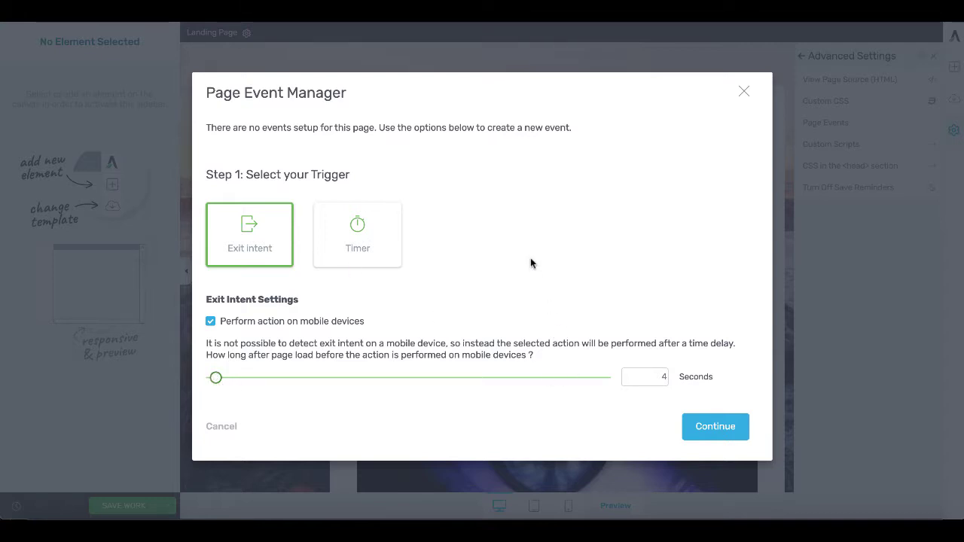
left_click(708, 428)
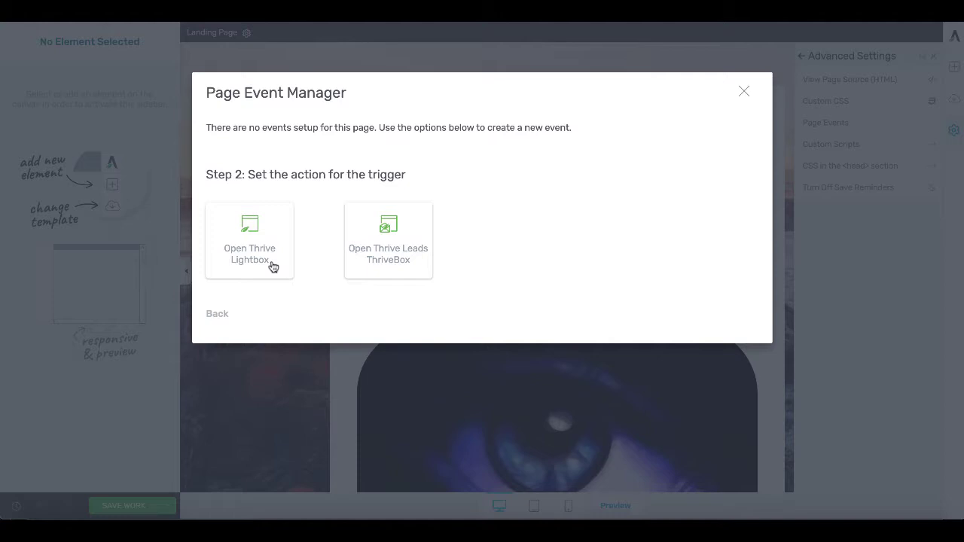
Set the trigger's action to open the Thrive Leads ThriveBox "Exit Popup Demo" and save the event.
left_click(406, 246)
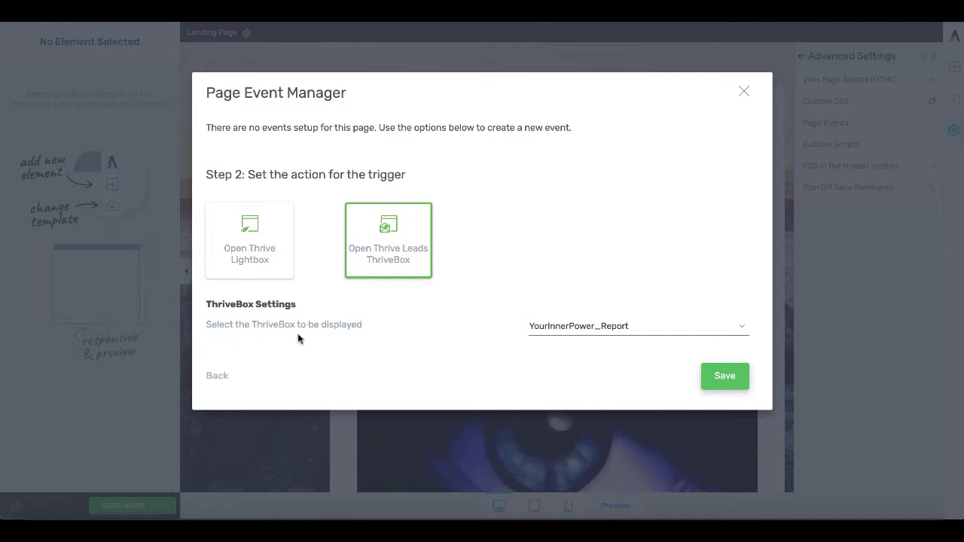
left_click(742, 331)
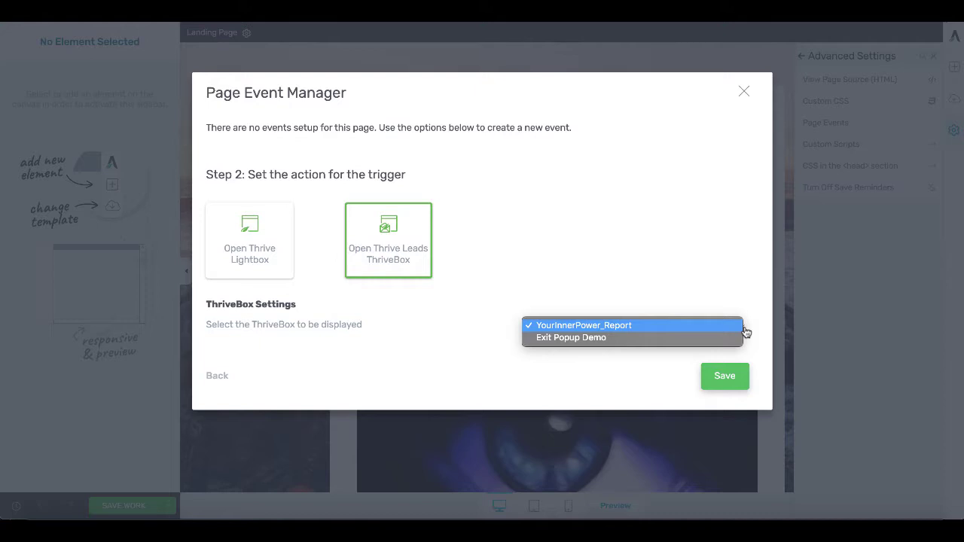
left_click(611, 339)
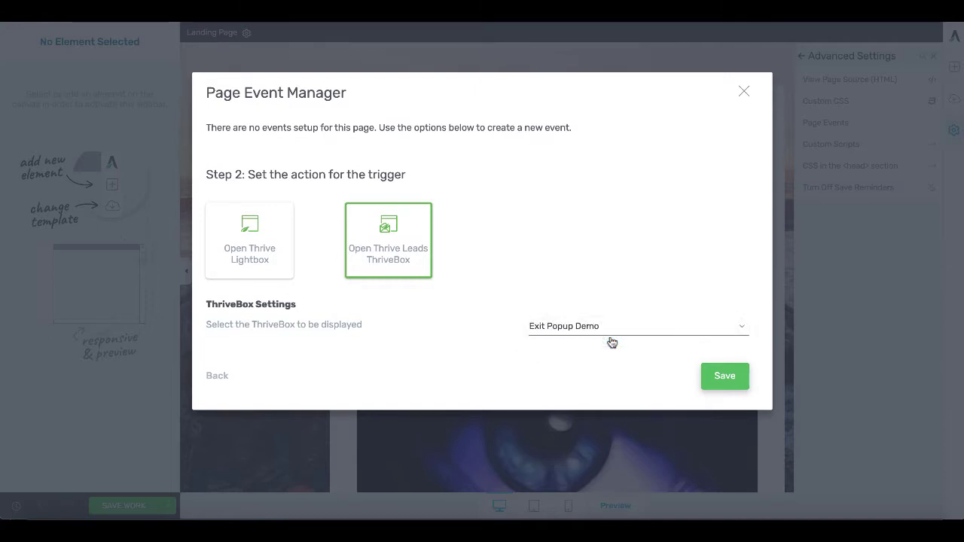
left_click(724, 379)
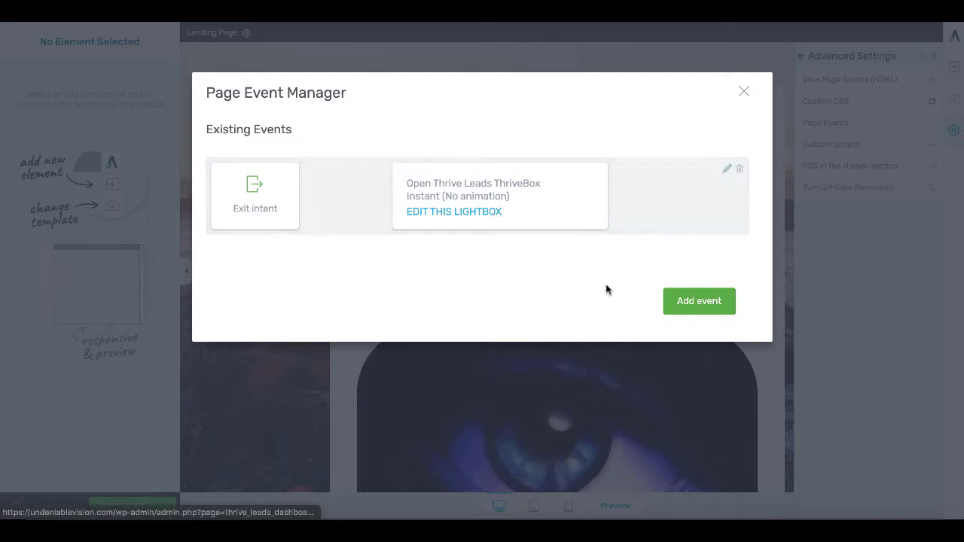
Check the ThriveBox form linked to the exit intent event, and save the landing page.
left_click(439, 216)
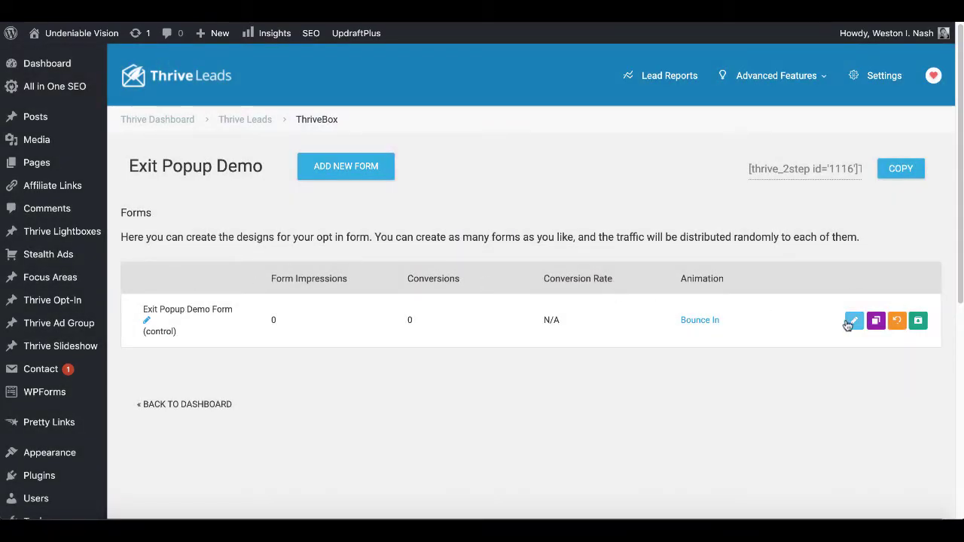
left_click(855, 322)
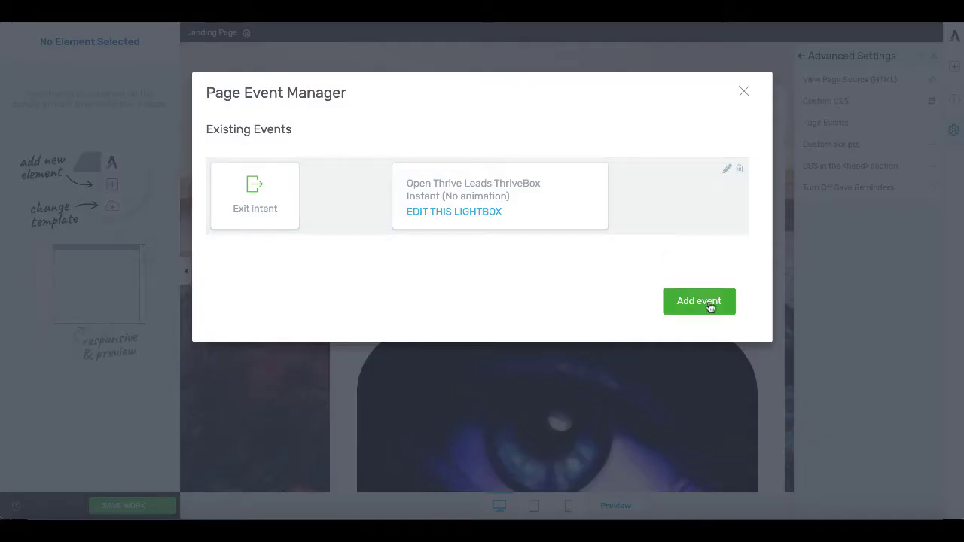
left_click(747, 90)
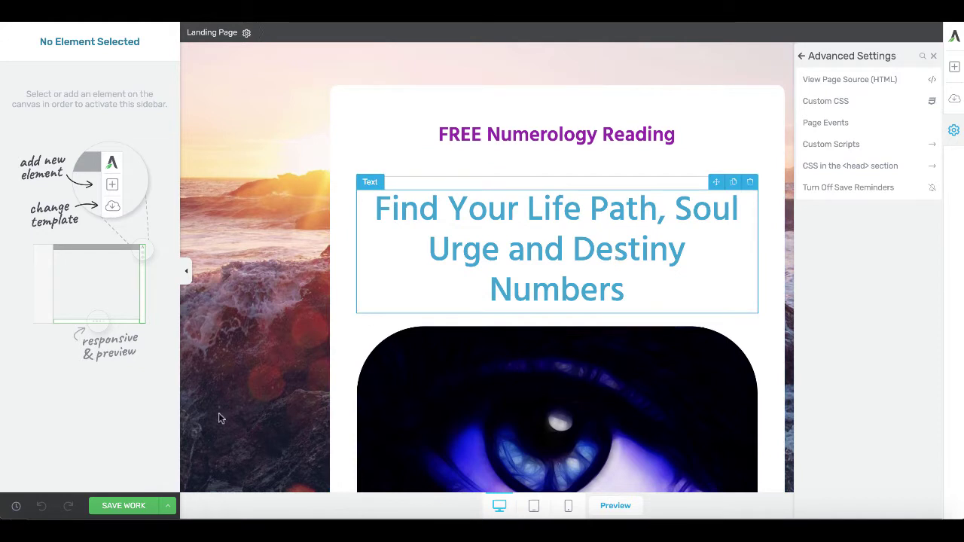
left_click(124, 505)
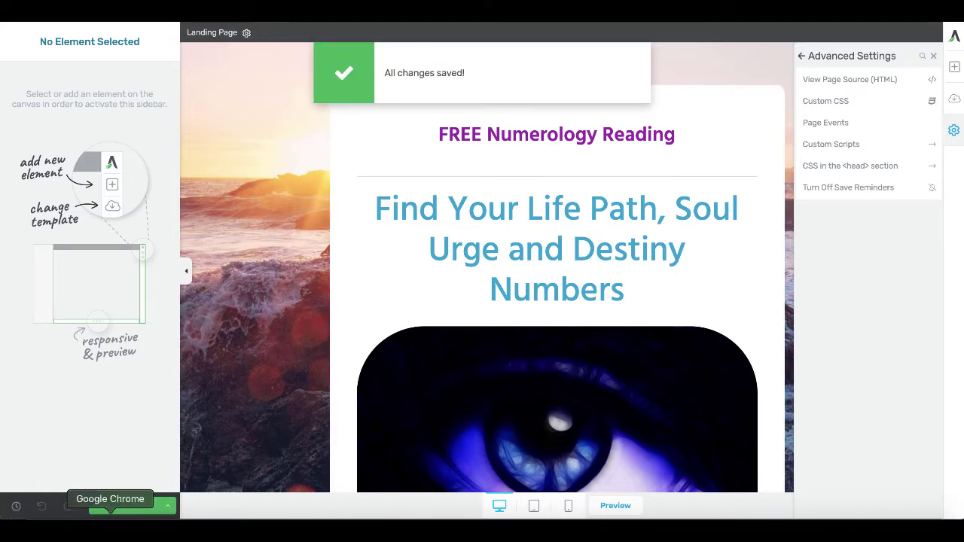
Switch to the live Free Numerology Reading page and test the exit popup by moving to leave the page.
right_click(110, 509)
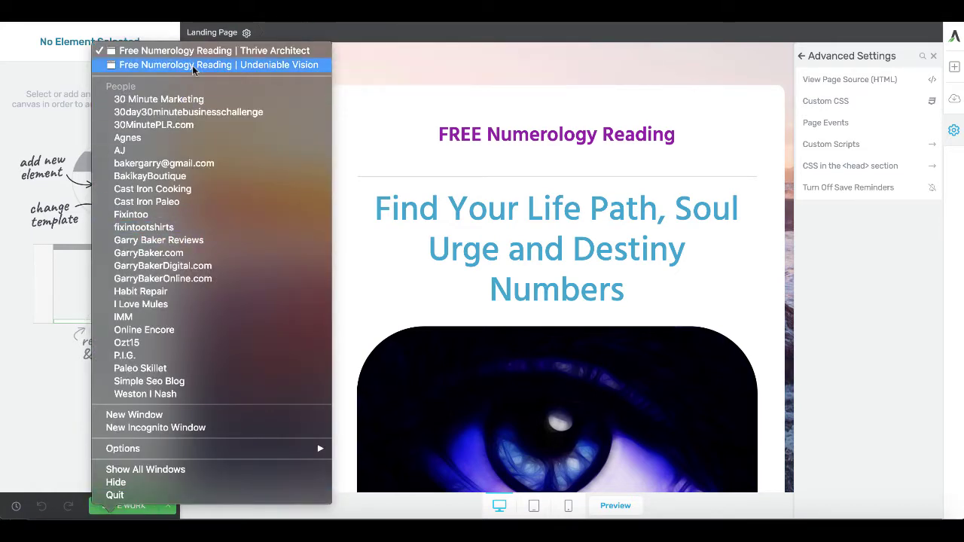
left_click(193, 65)
scroll(235, 245, "up", 1)
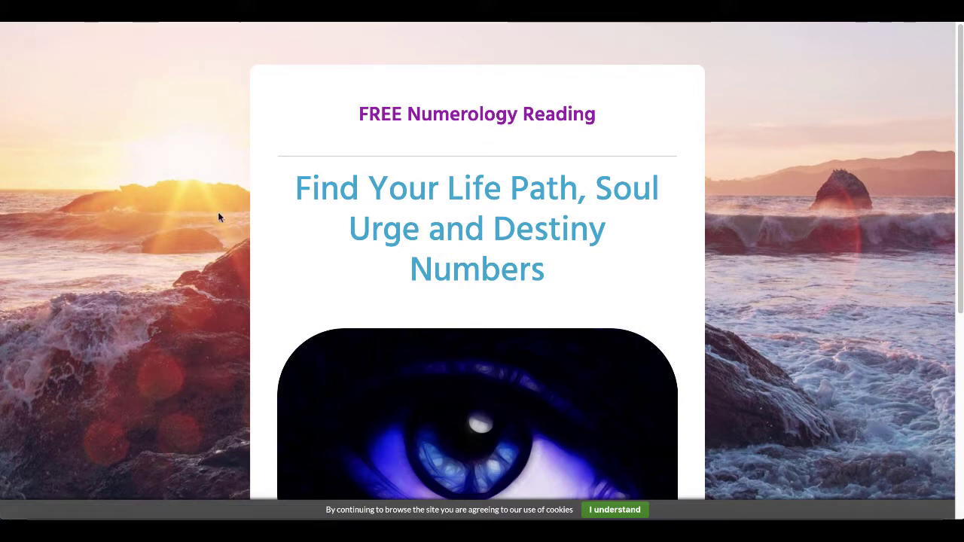
scroll(690, 284, "down", 1)
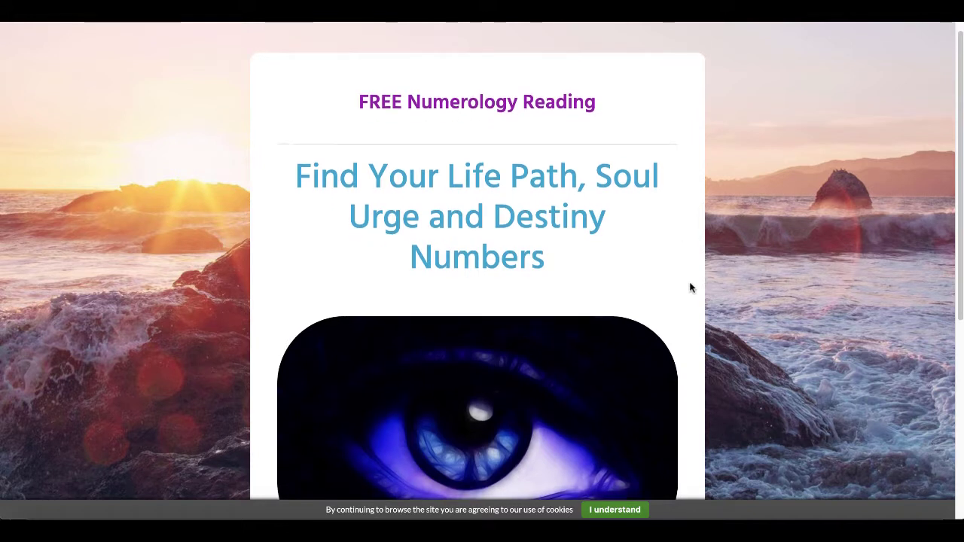
scroll(690, 287, "down", 3)
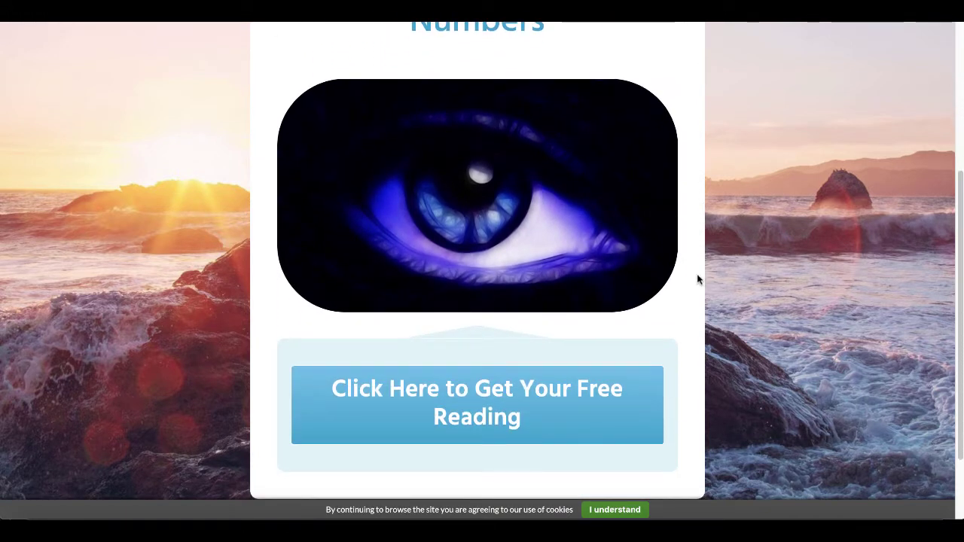
scroll(697, 279, "down", 1)
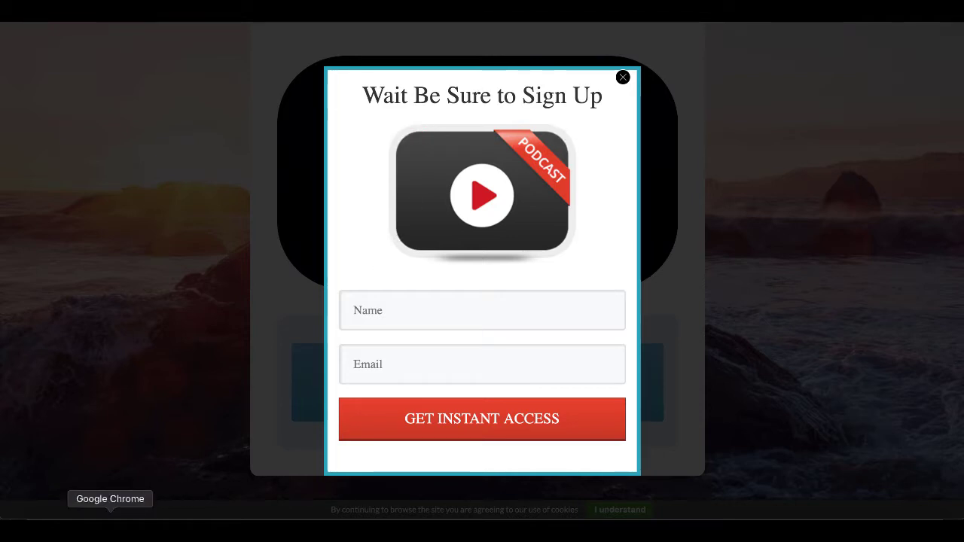
Return to the WordPress admin window and open Exit Popup Demo Form's design from the Thrive Leads dashboard.
right_click(110, 527)
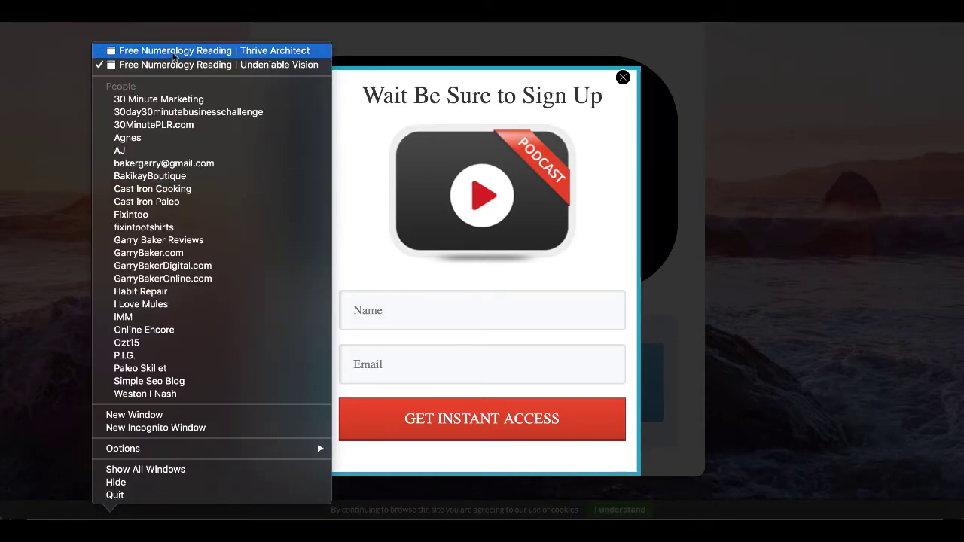
left_click(173, 53)
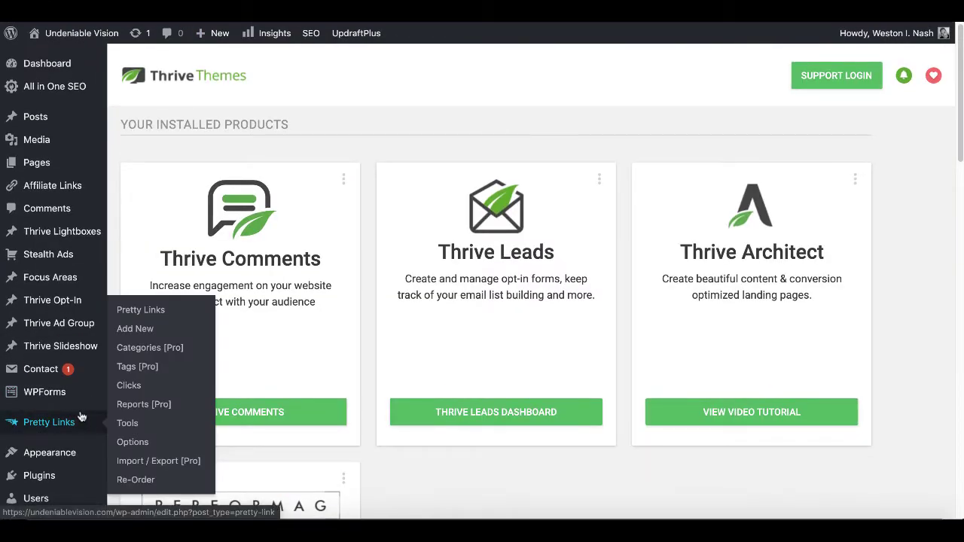
scroll(56, 452, "down", 5)
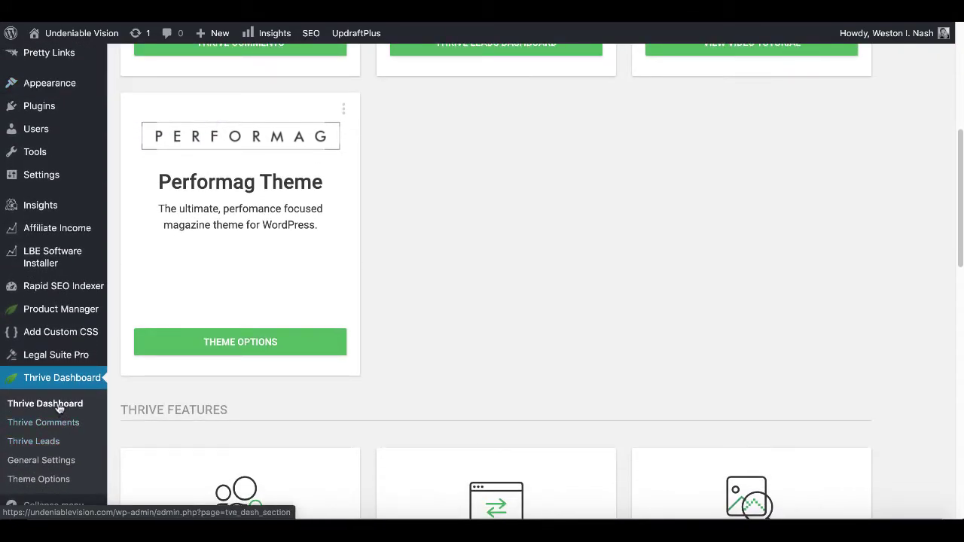
scroll(149, 394, "up", 5)
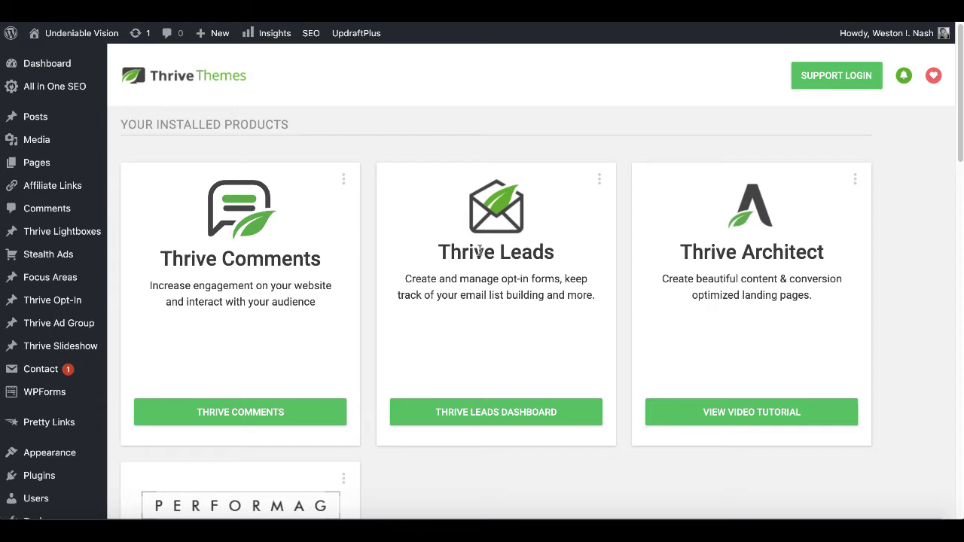
left_click(491, 413)
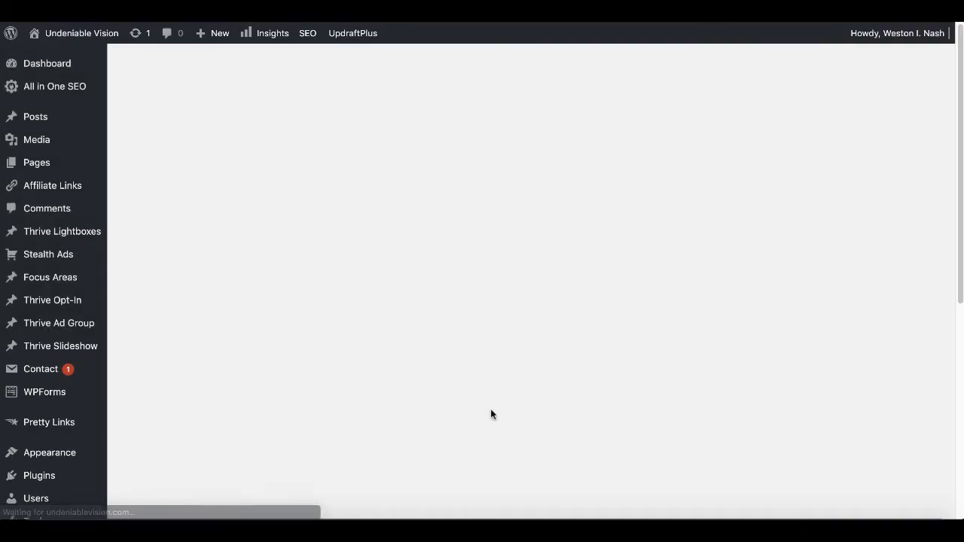
scroll(491, 413, "down", 3)
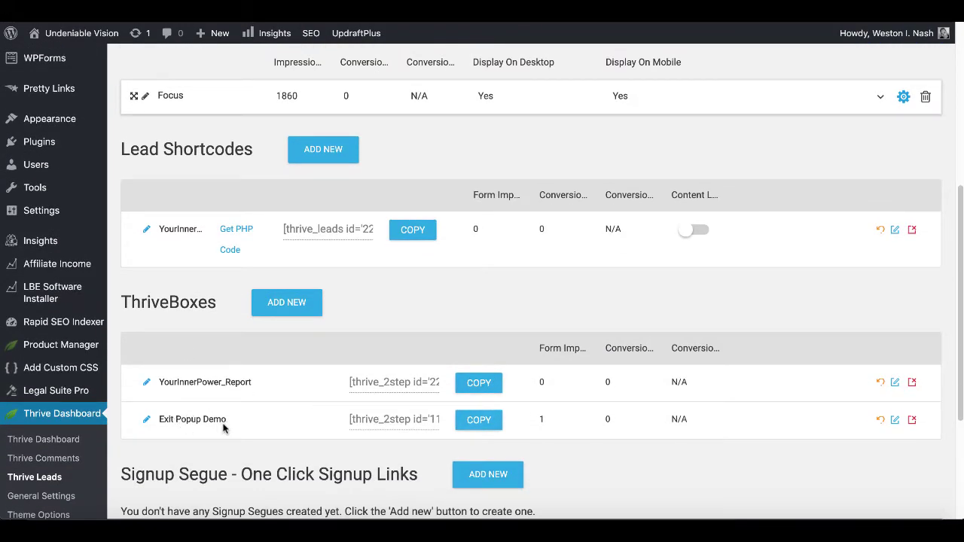
left_click(894, 422)
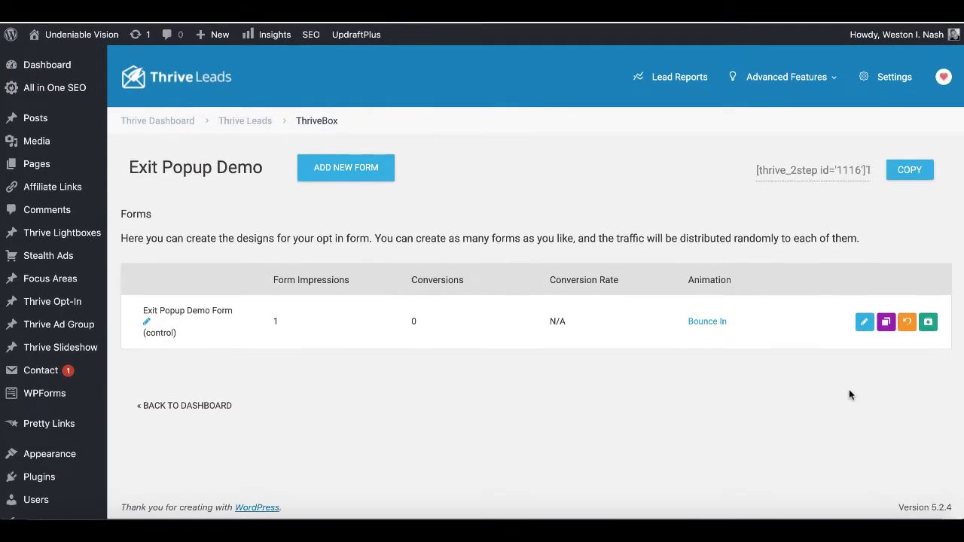
left_click(864, 322)
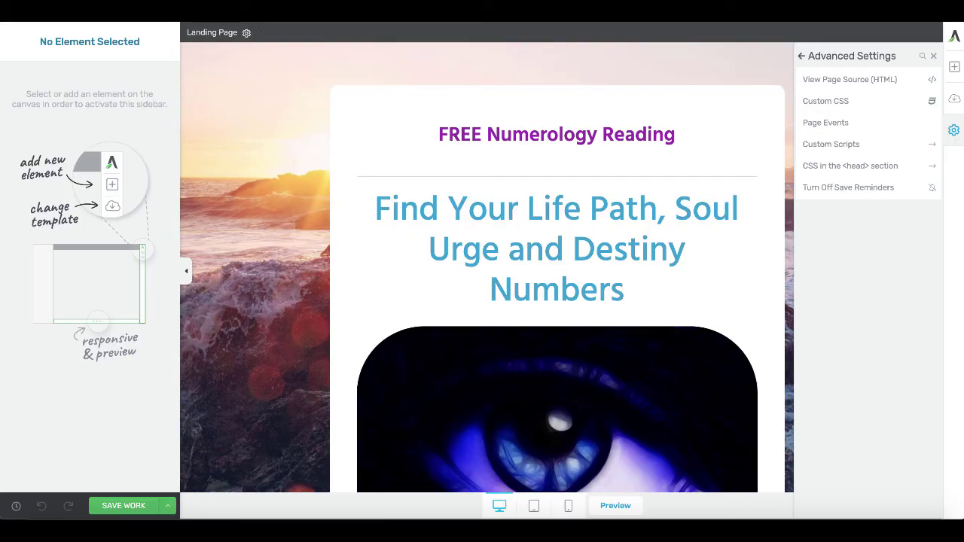
Open the Page Event Manager for the Free Numerology Reading landing page to review its existing events.
left_click(802, 56)
left_click(832, 125)
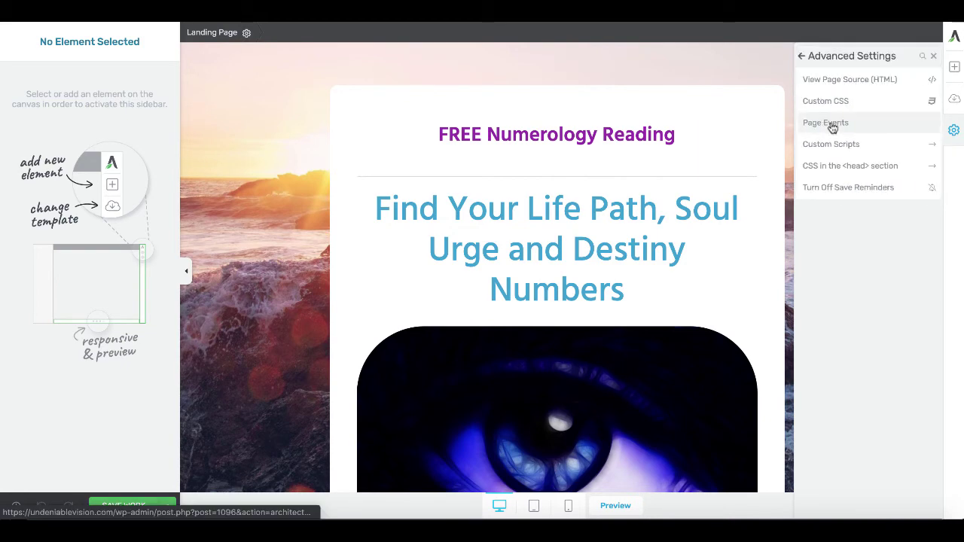
left_click(830, 123)
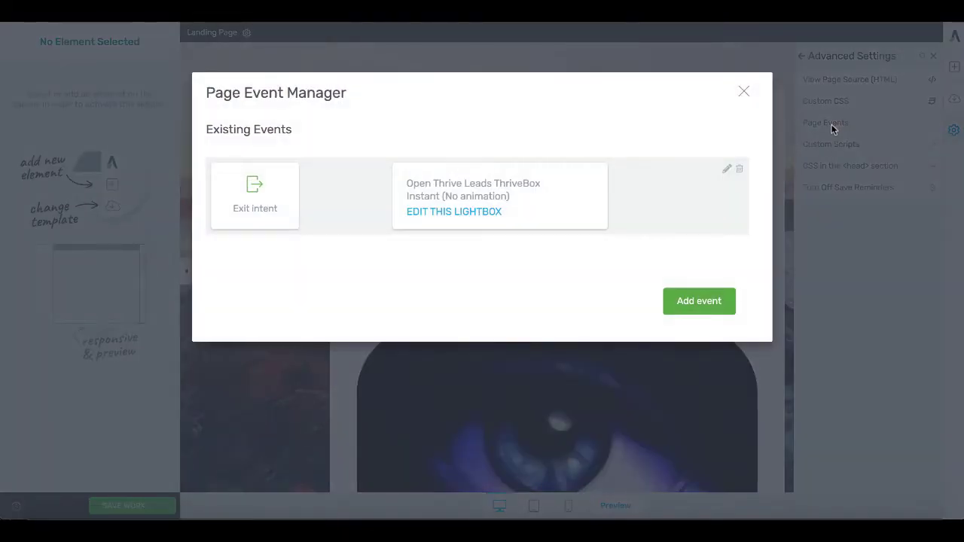